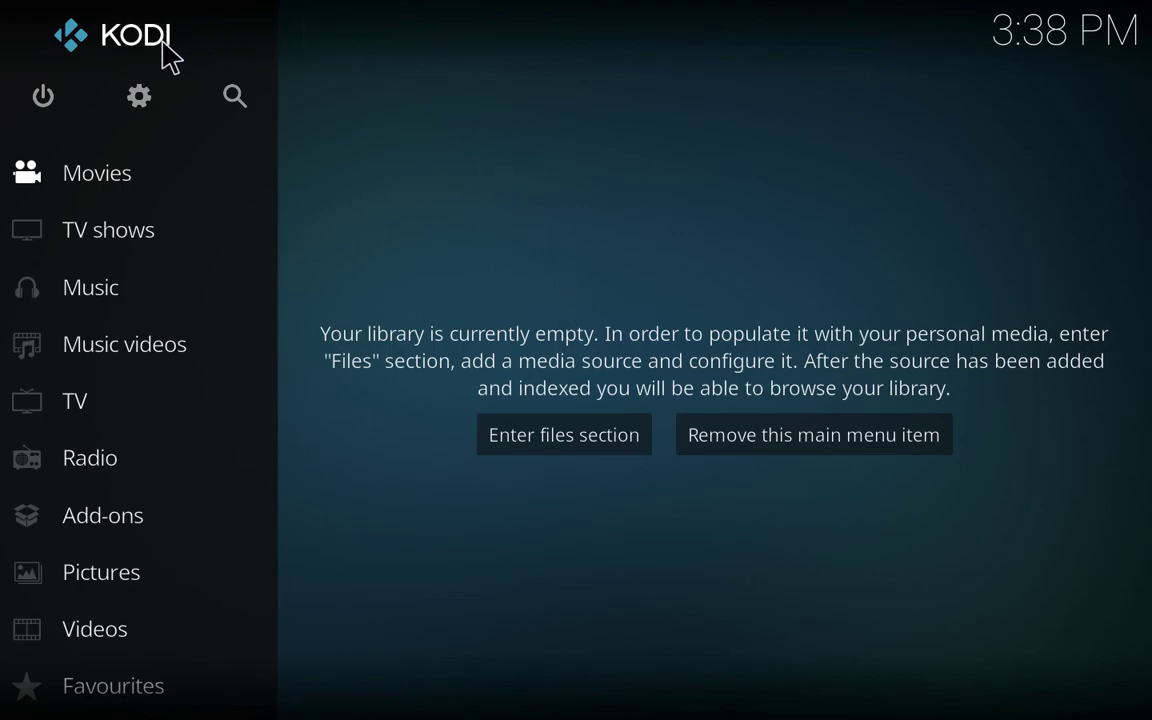
left_click(148, 88)
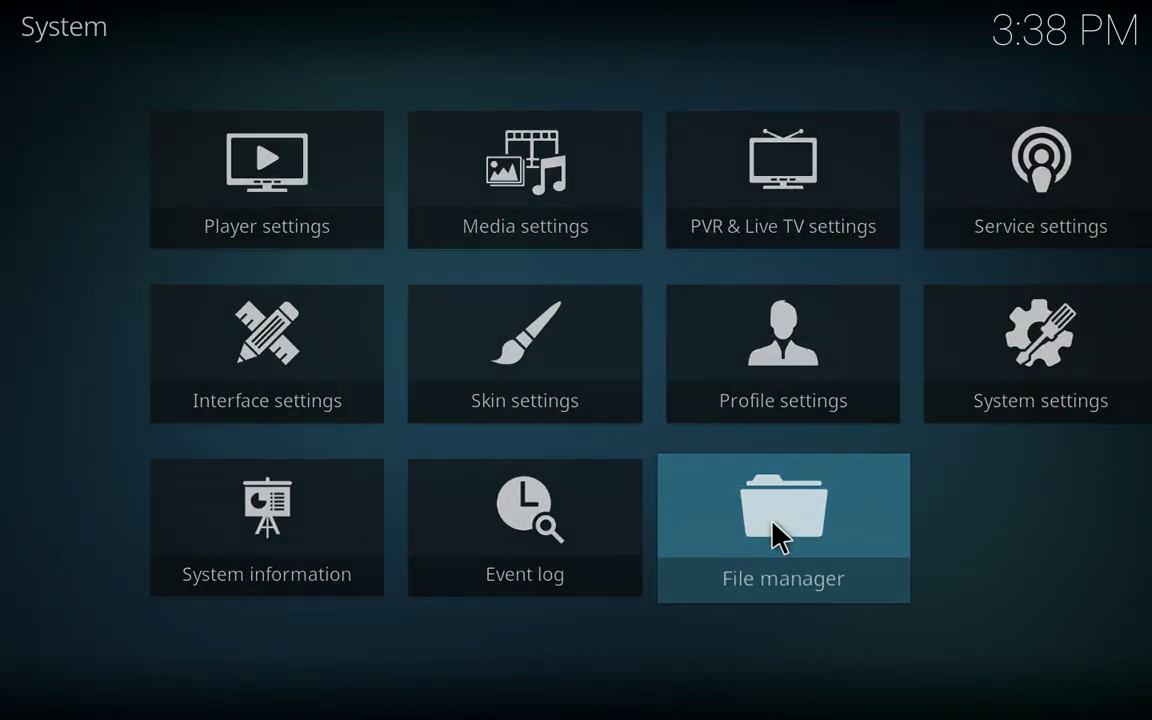
left_click(775, 528)
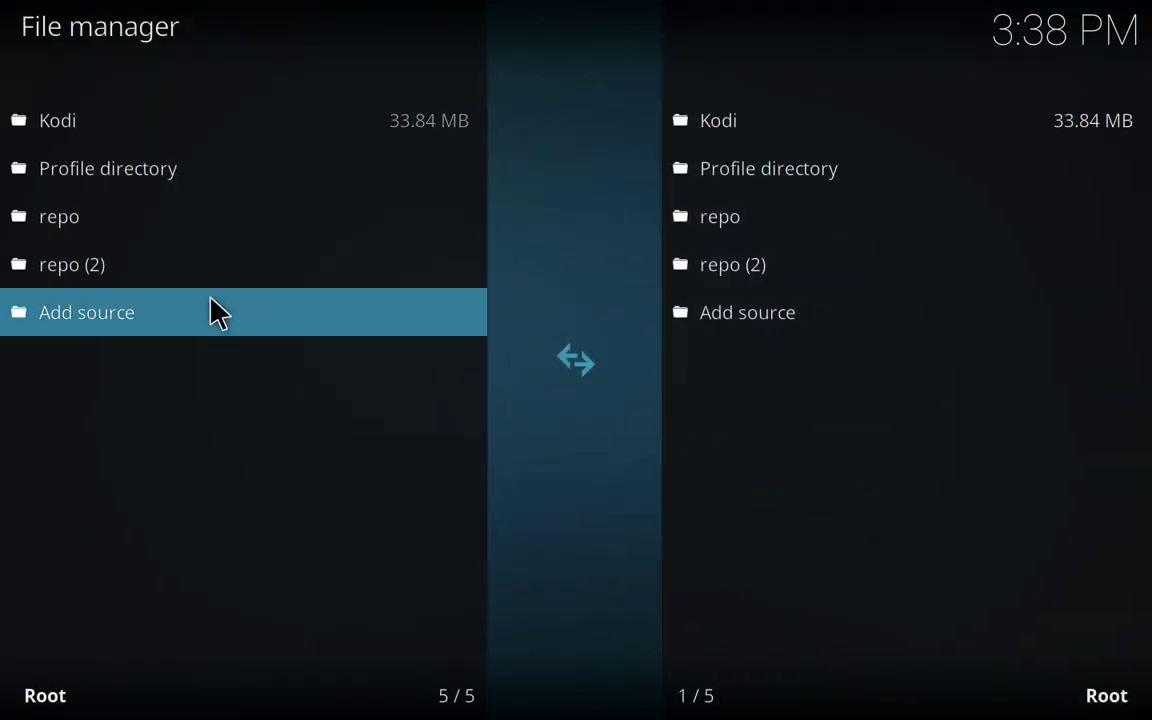
left_click(215, 312)
left_click(328, 262)
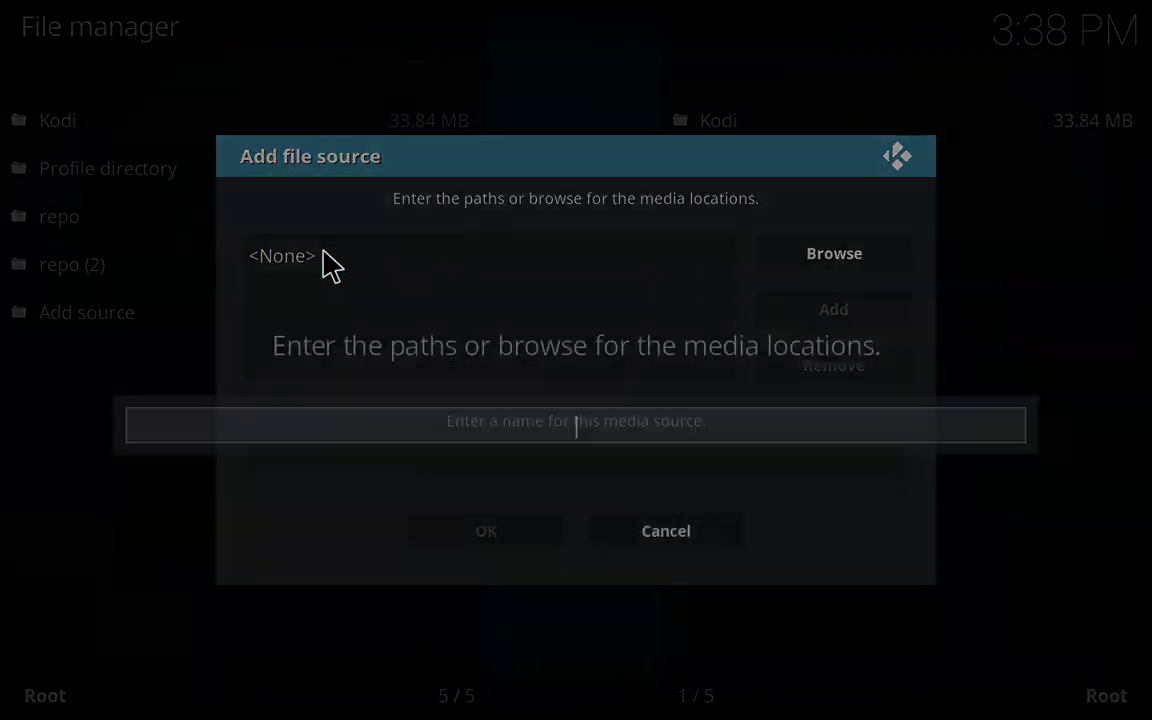
type("htt")
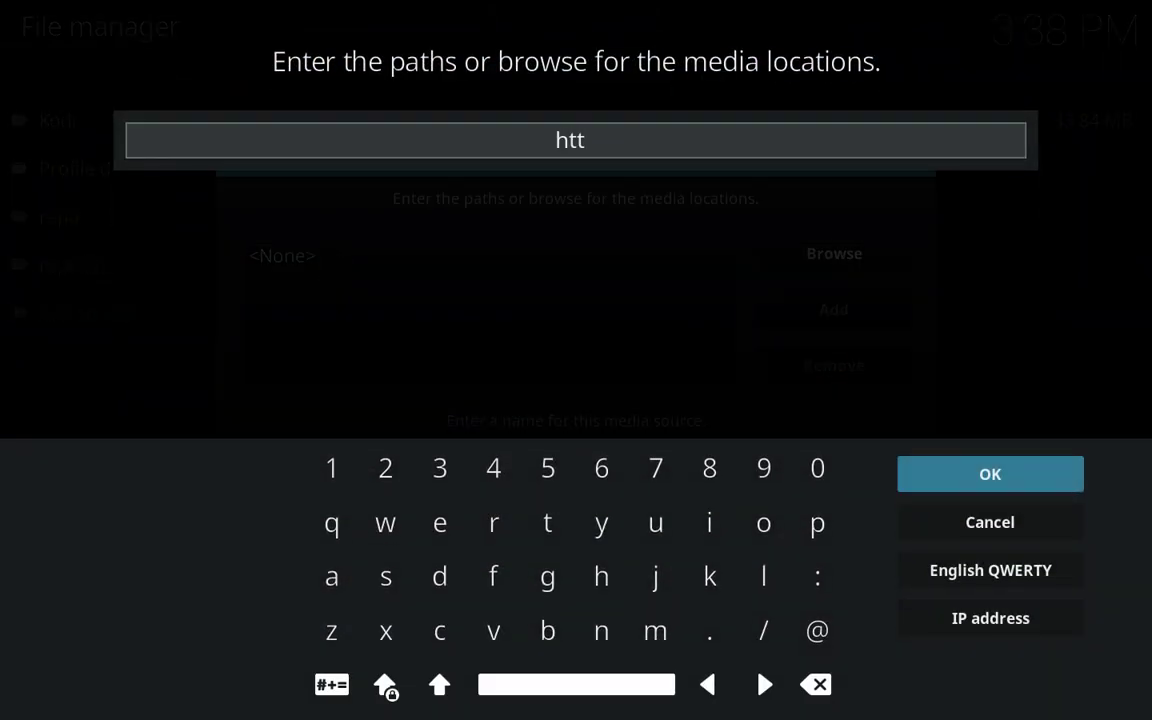
type("p://fusio")
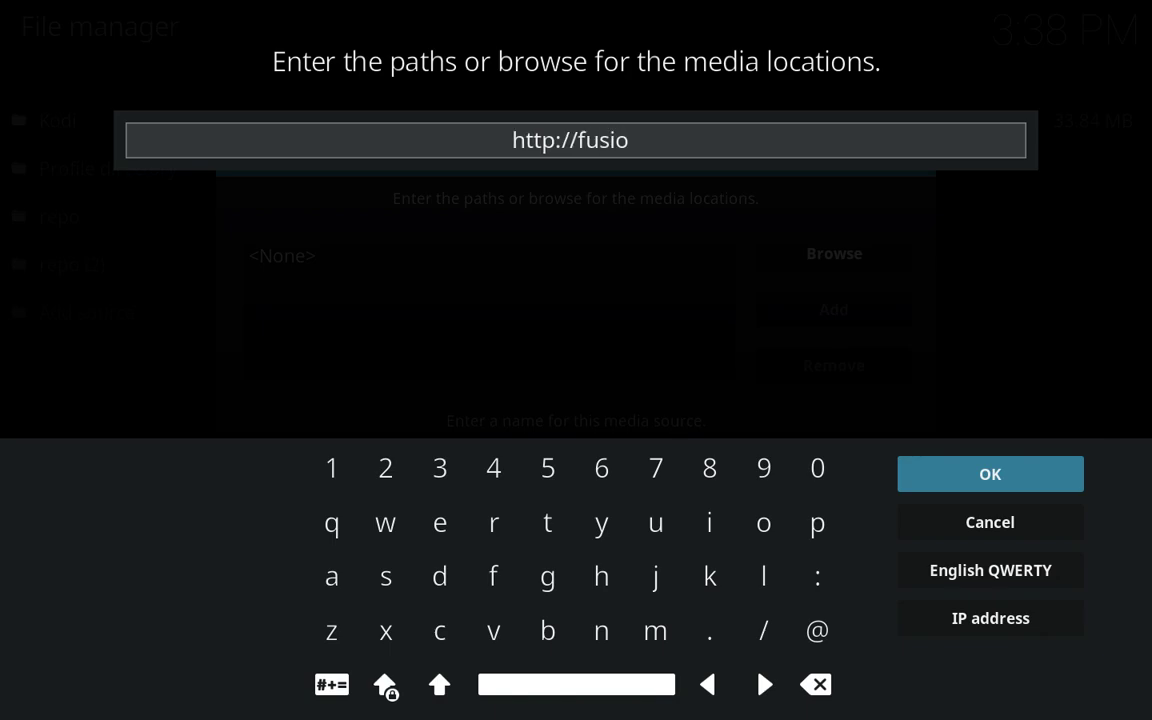
type("n.t")
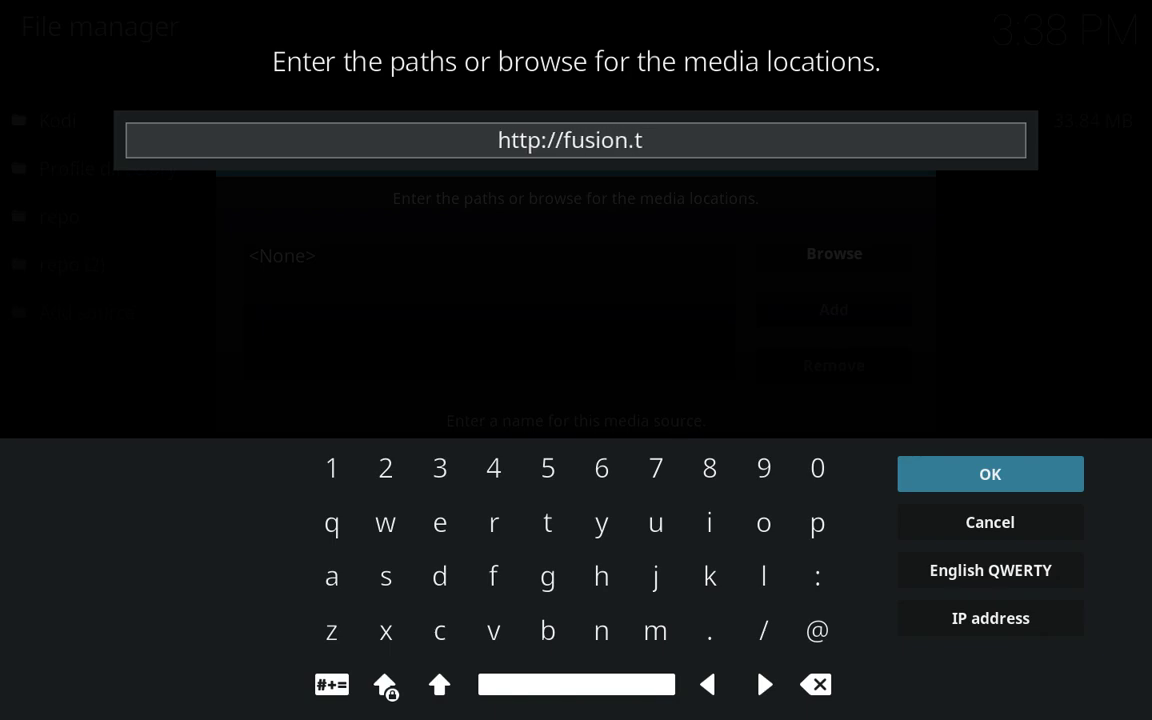
type("vaddons")
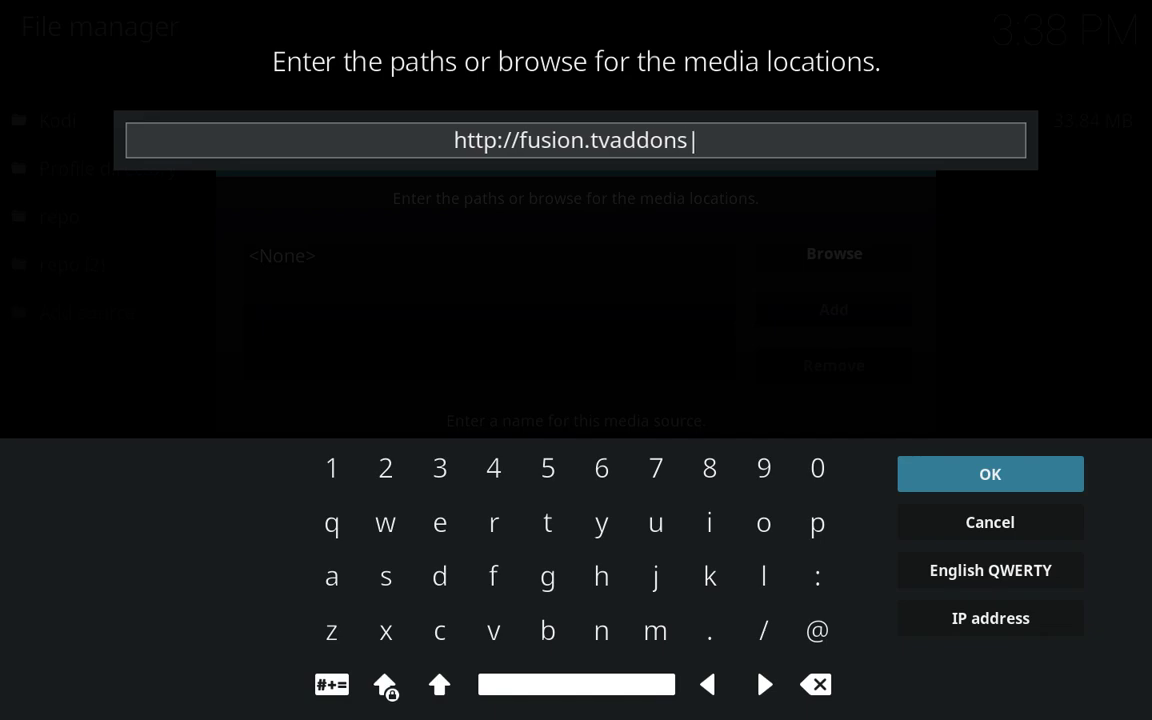
type(".co")
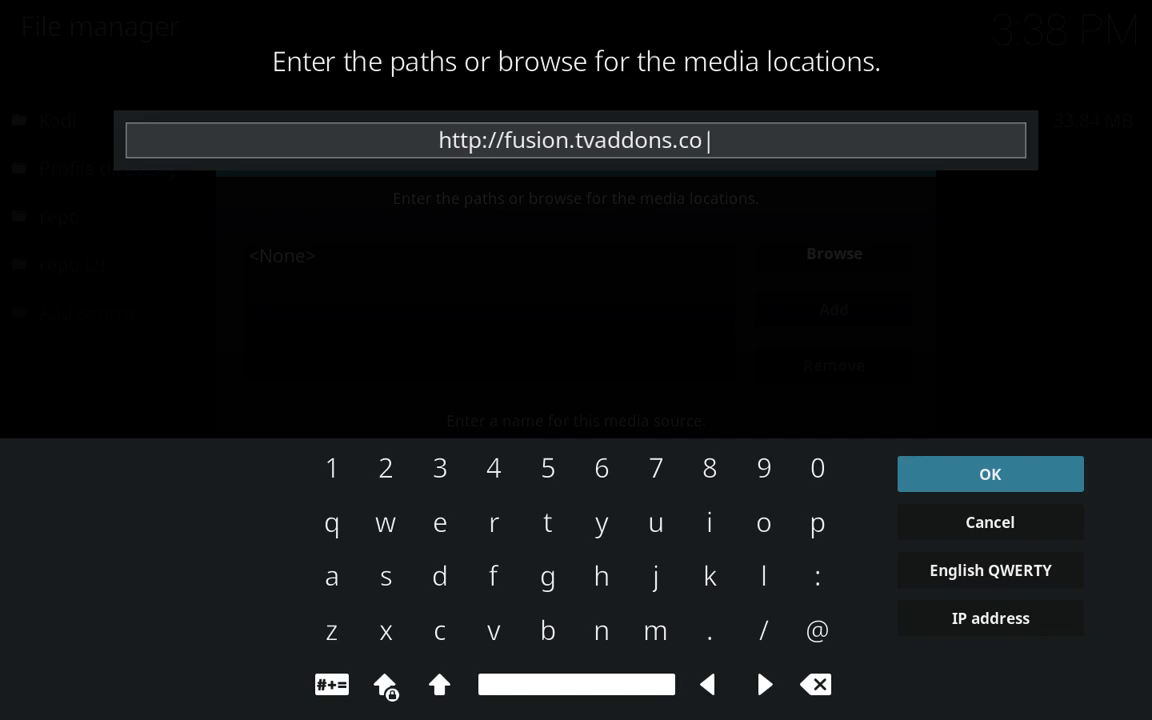
type("/")
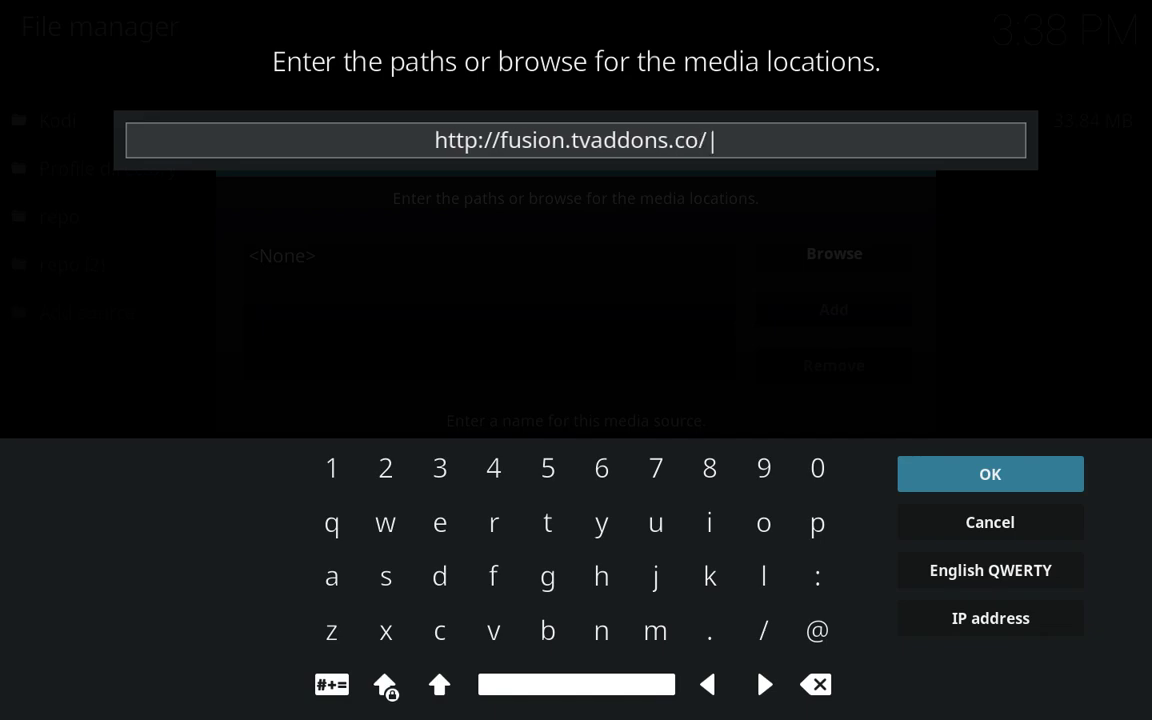
left_click(1005, 487)
left_click(625, 465)
type("F")
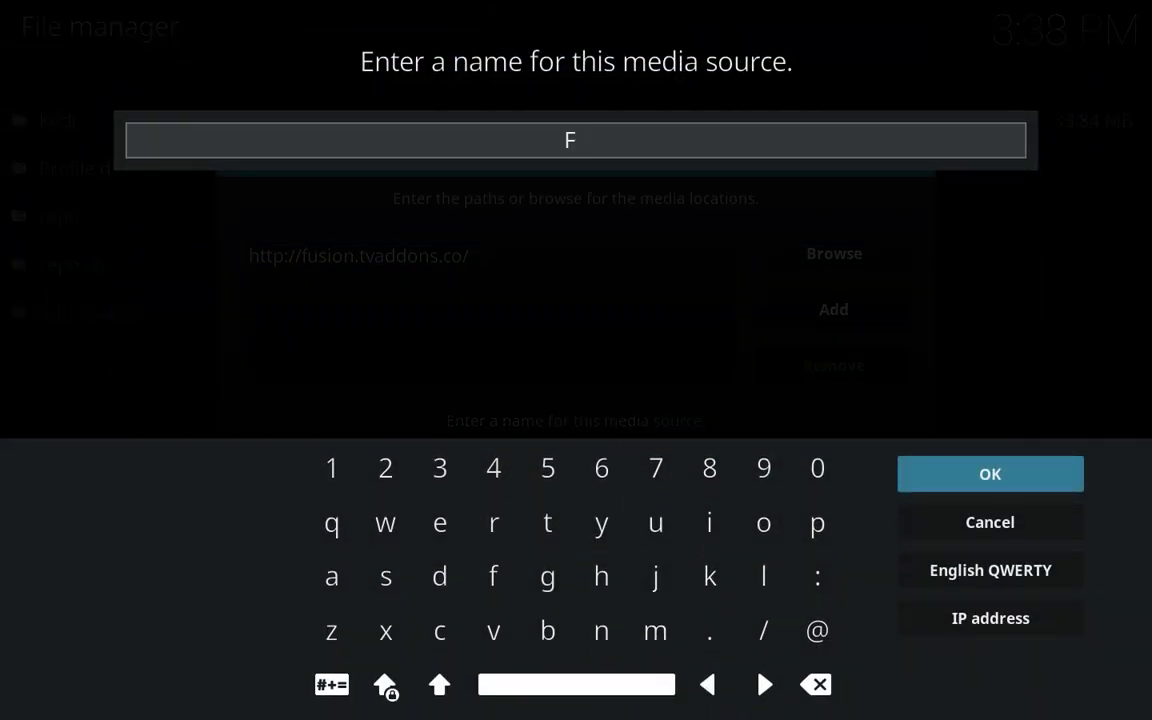
type("usion")
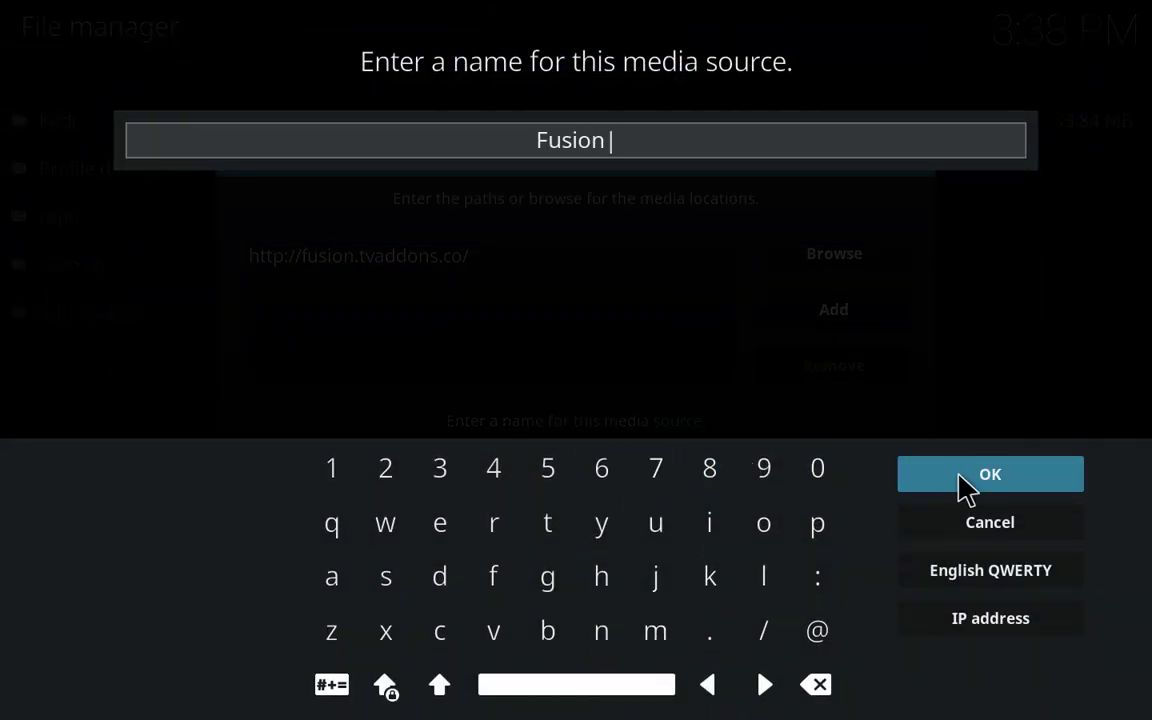
left_click(990, 470)
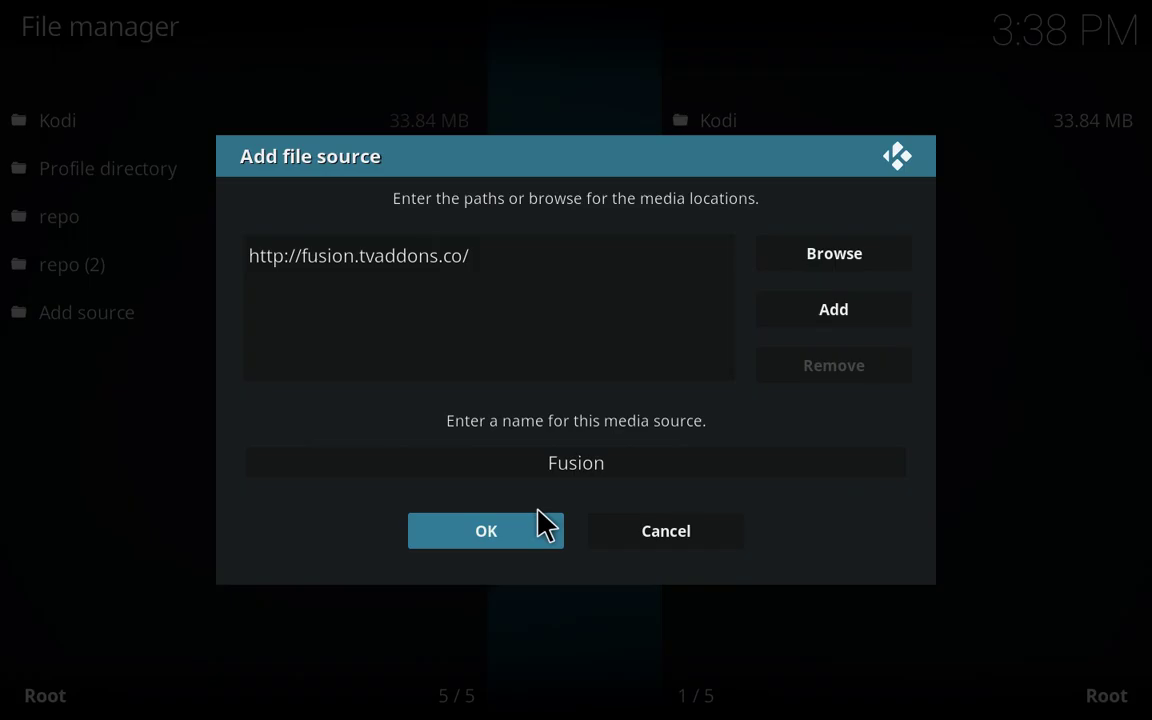
left_click(546, 525)
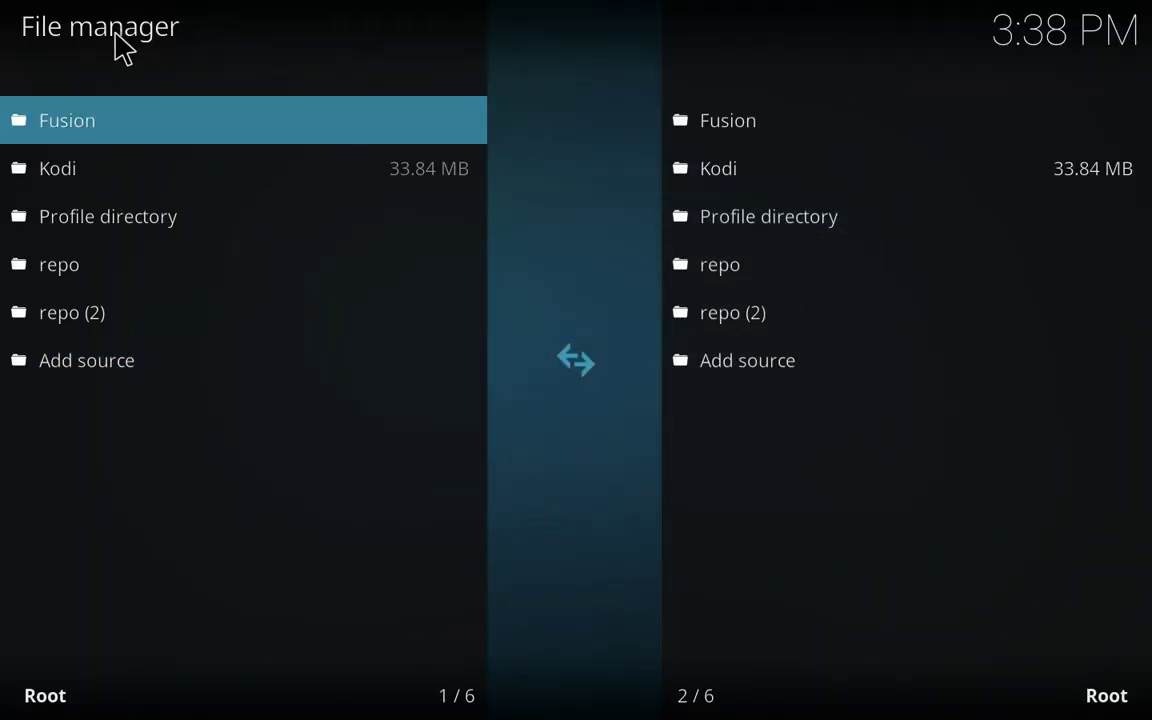
Install the Indigo add-on from the Fusion begin-here zip, then return to Add-ons.
left_click(116, 44)
left_click(90, 36)
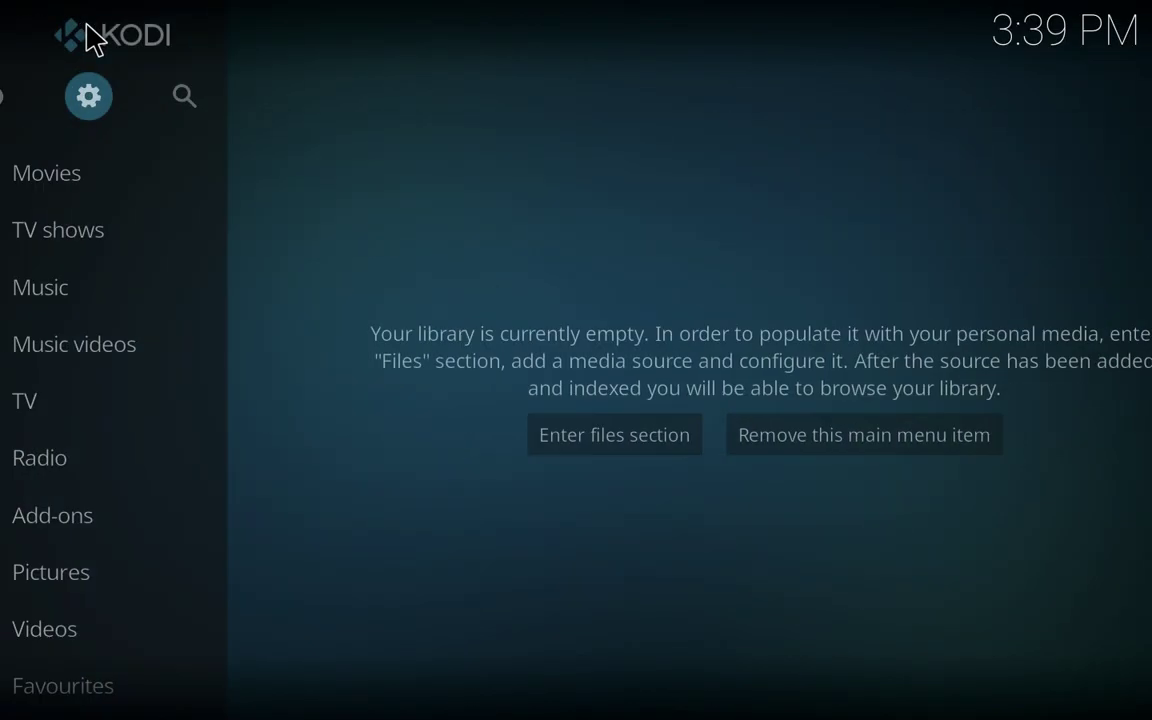
mouse_move(123, 164)
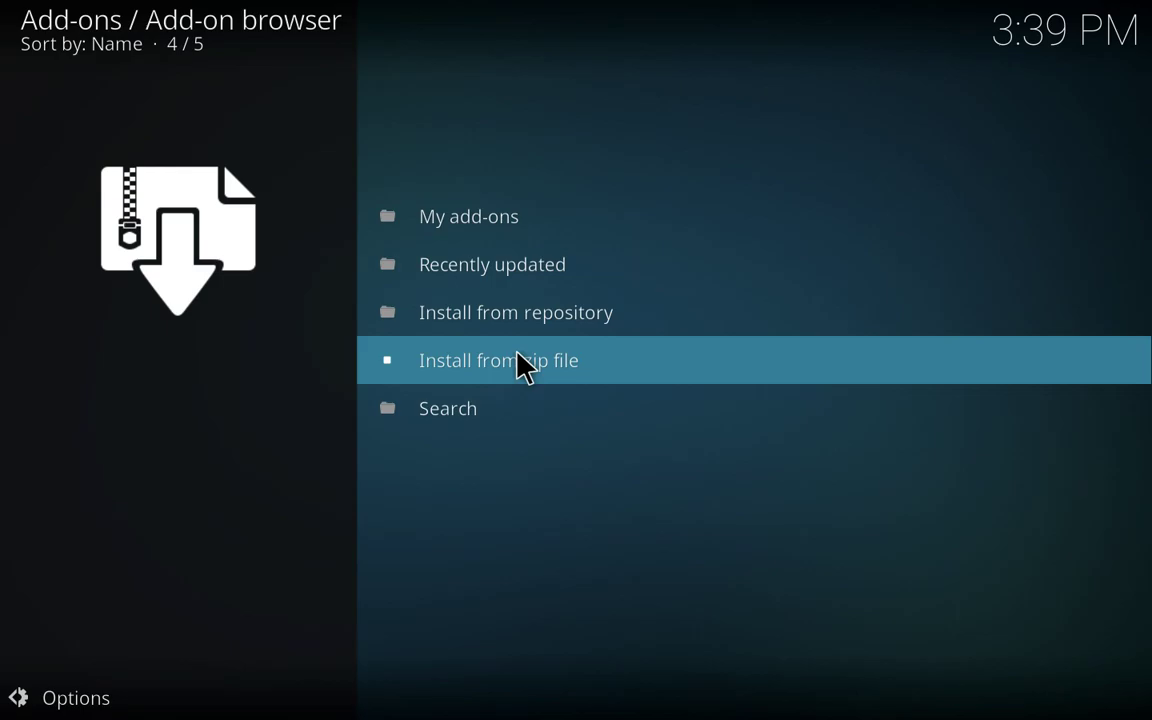
left_click(565, 378)
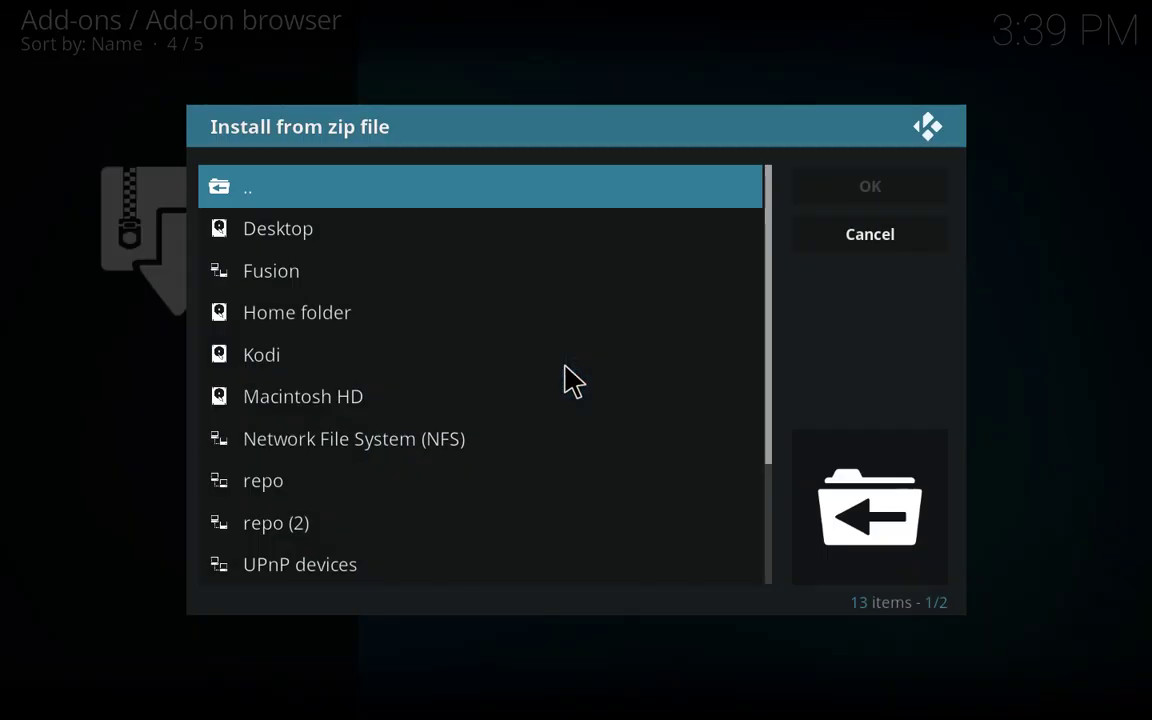
left_click(530, 279)
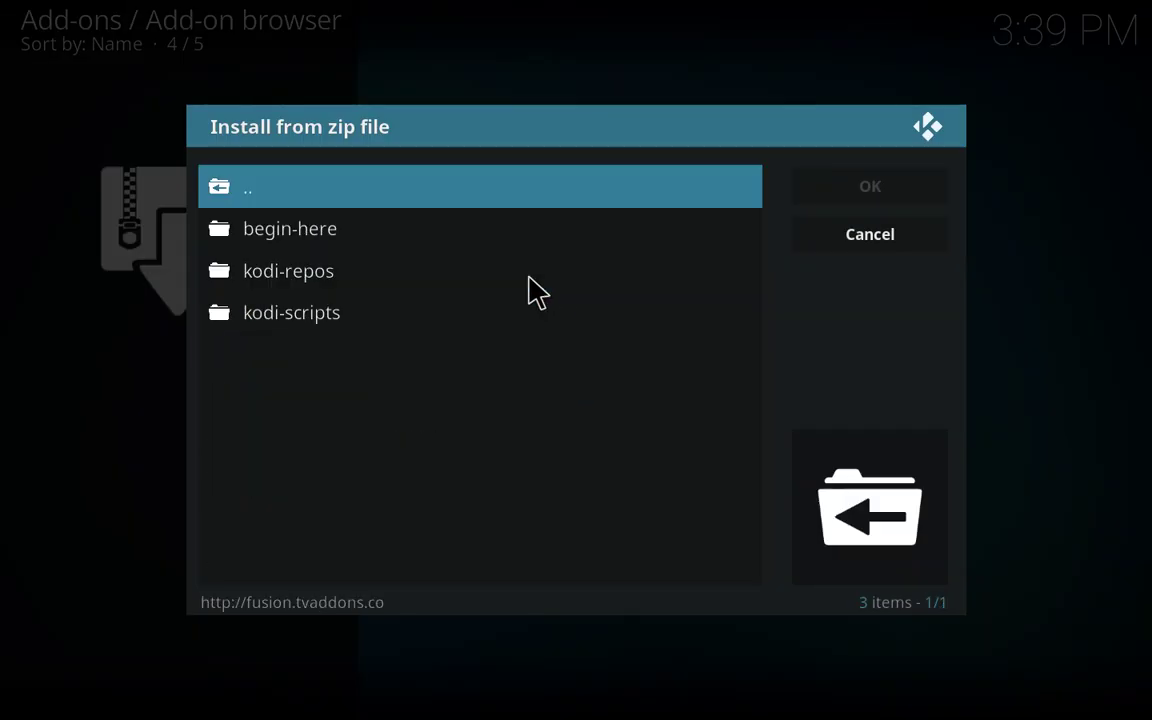
left_click(470, 236)
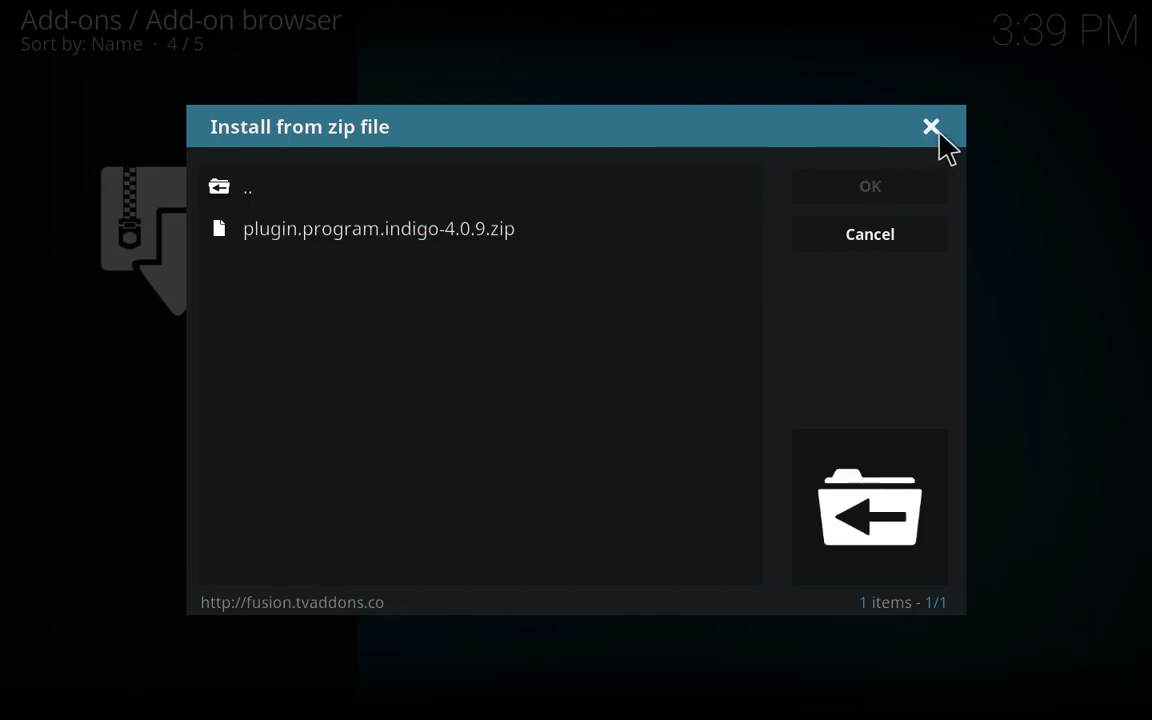
left_click(835, 250)
left_click(13, 13)
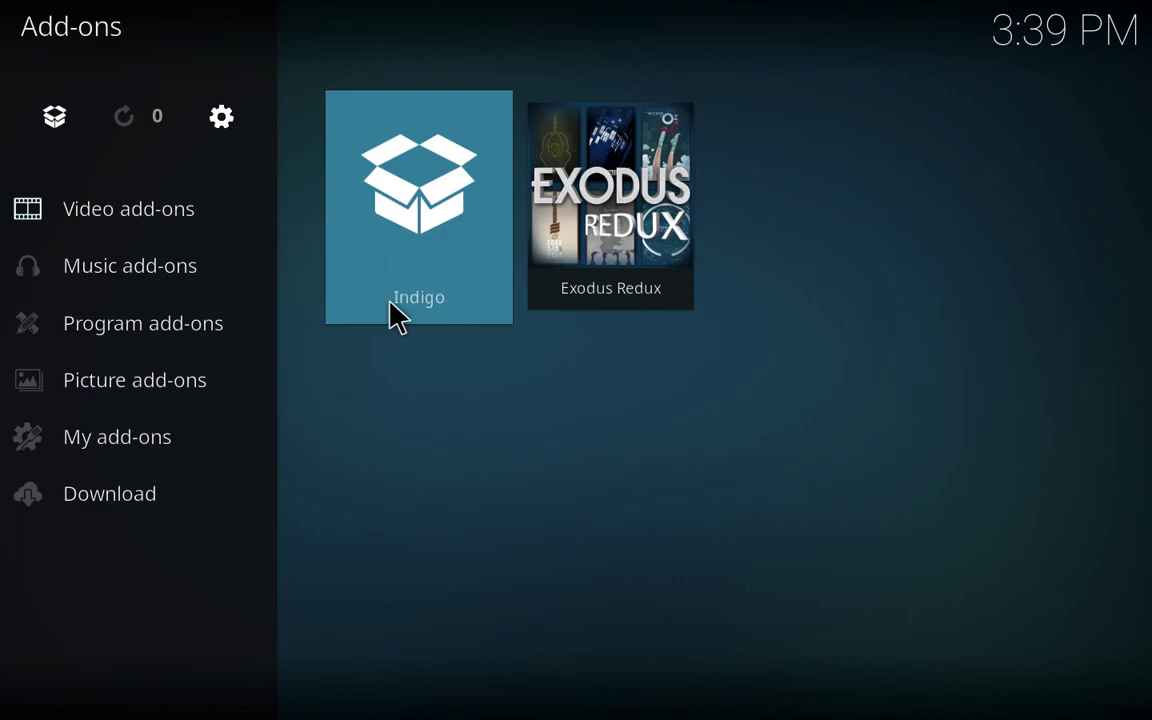
Launch Indigo and install Git Browser from its Addon Installer, accepting the required download.
left_click(427, 185)
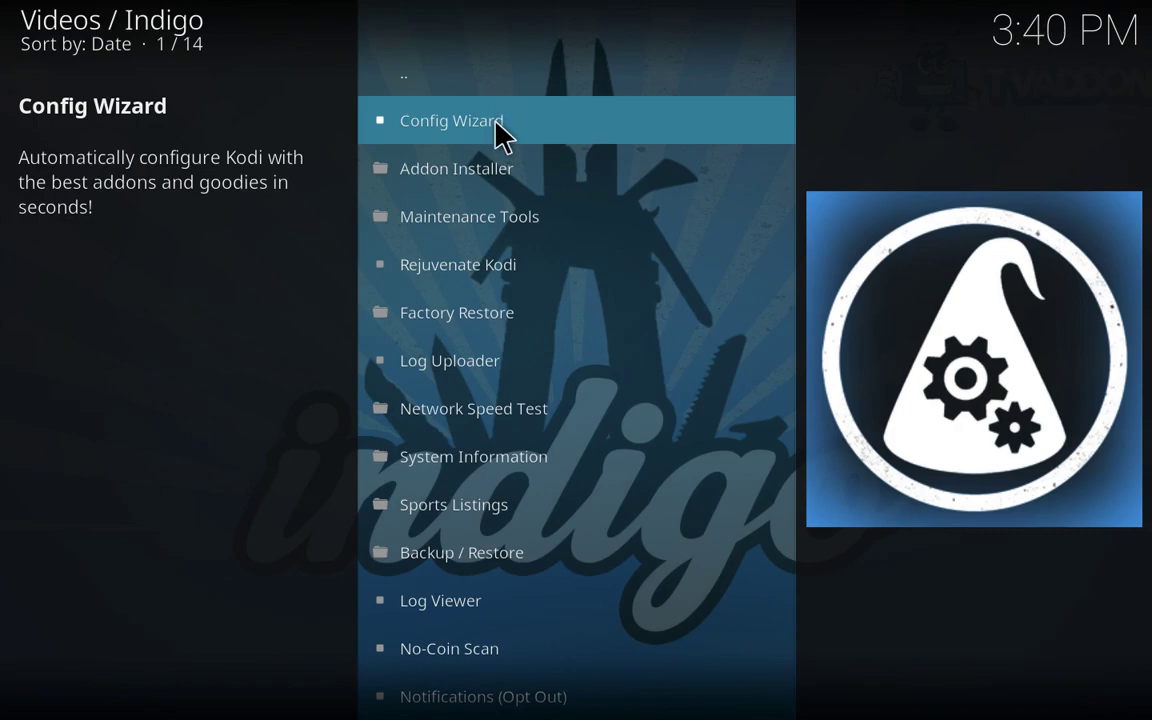
left_click(484, 176)
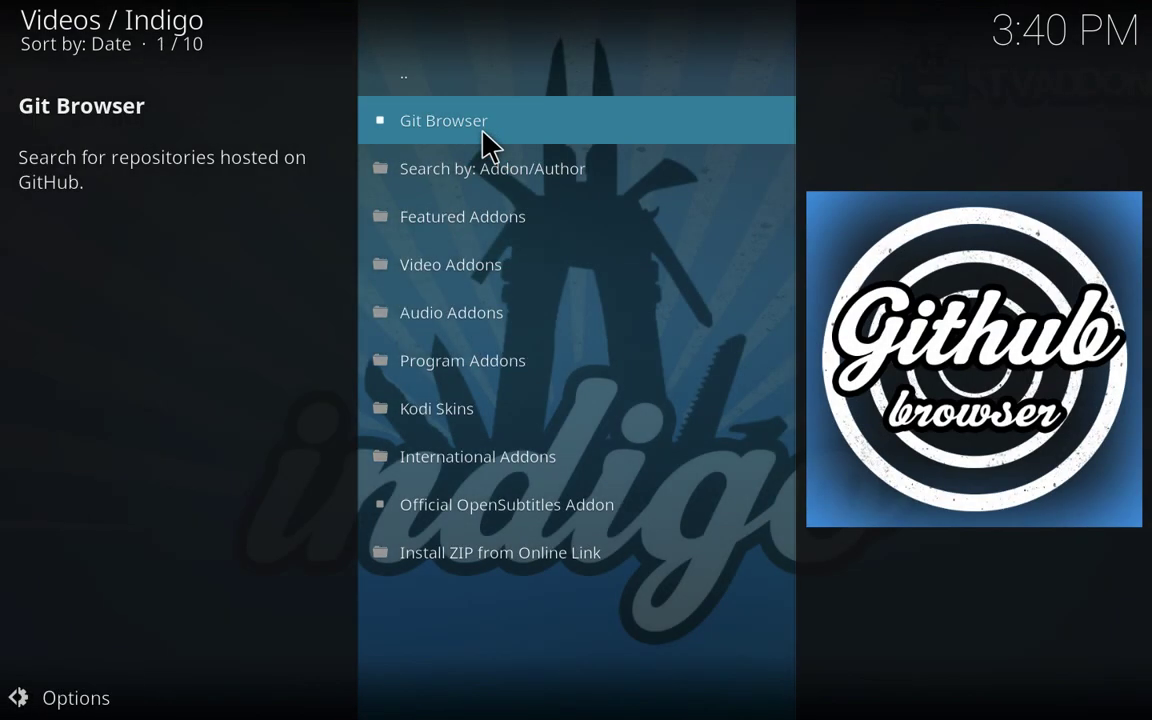
left_click(484, 132)
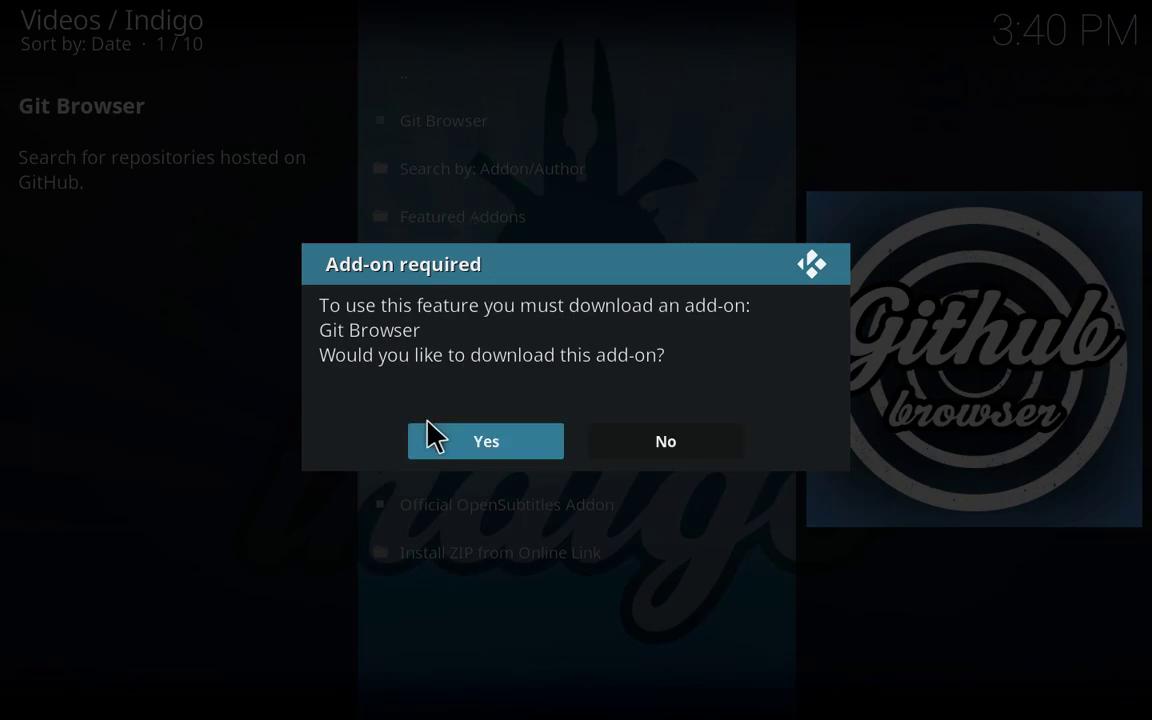
left_click(445, 447)
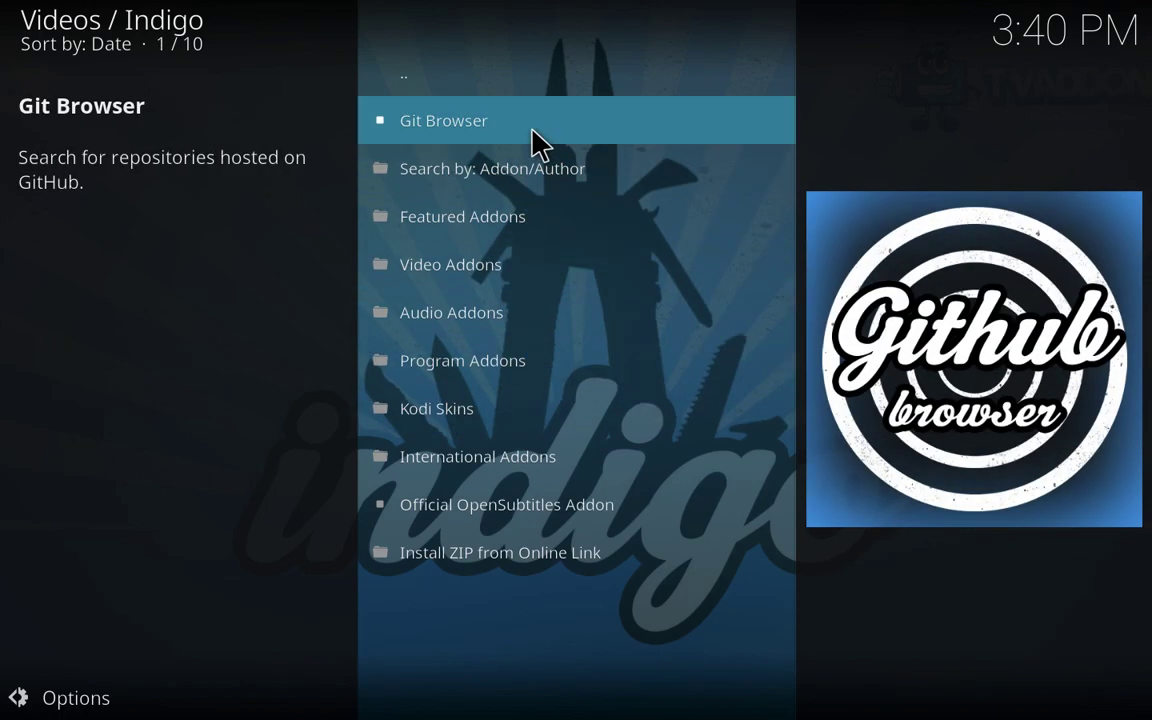
In Git Browser, run a new search by the Popcorn Time developer's GitHub username.
left_click(525, 137)
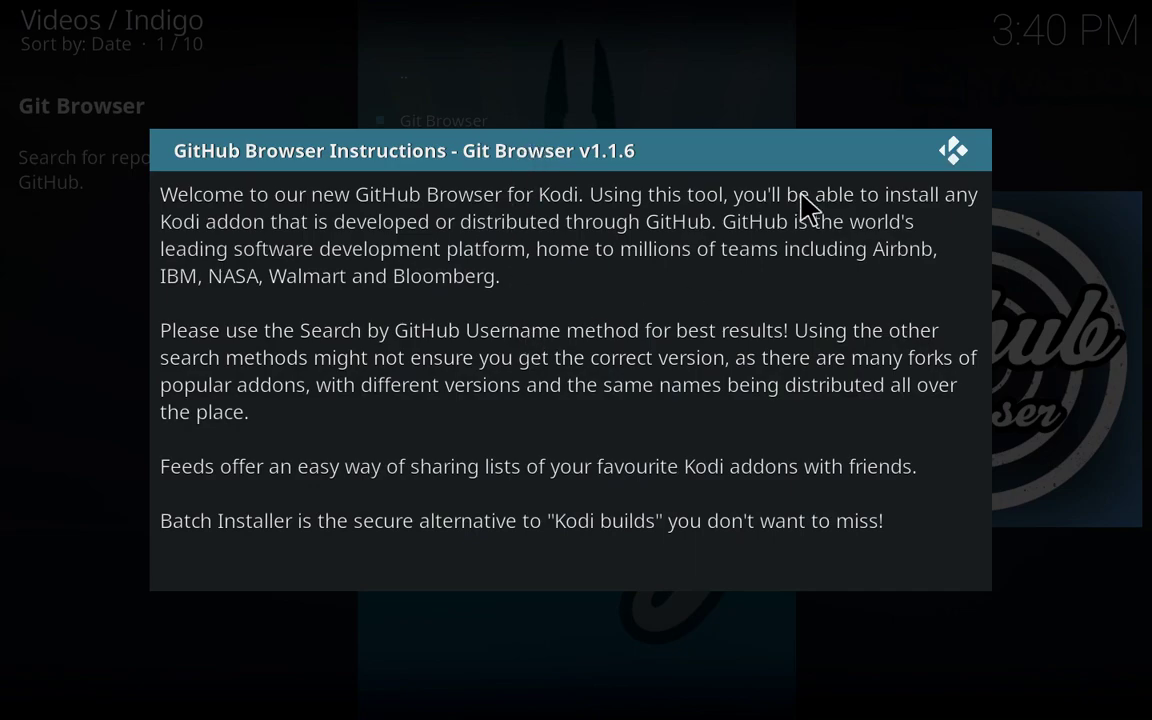
left_click(957, 152)
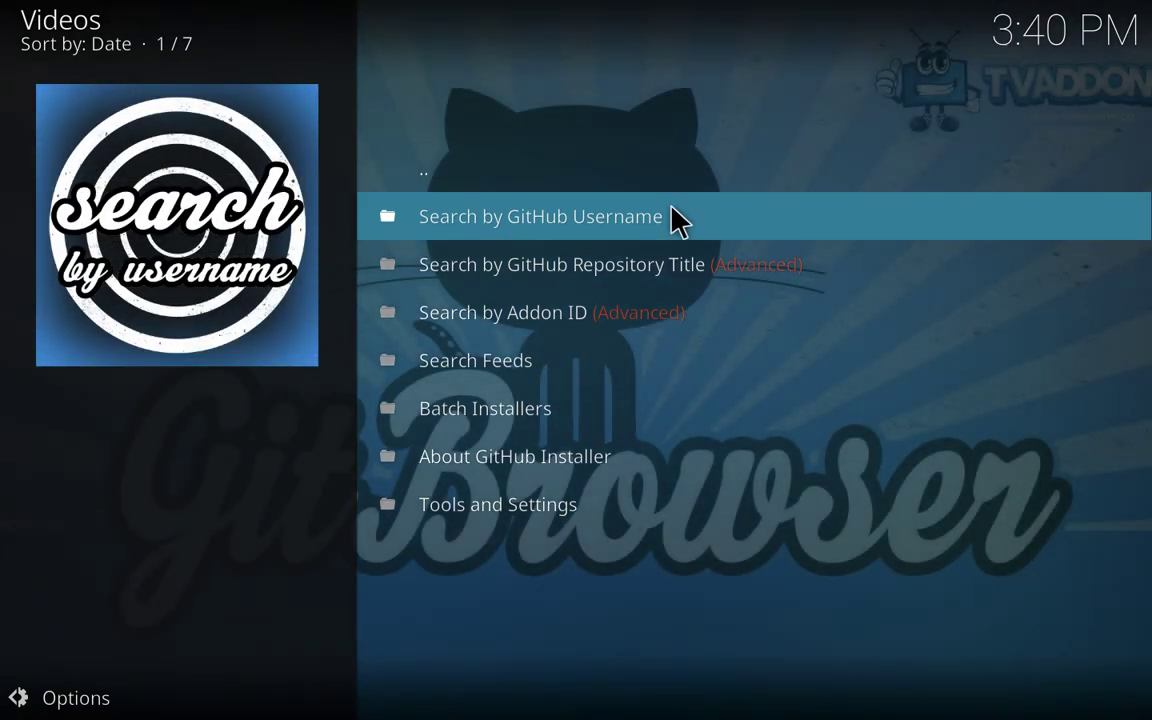
left_click(676, 220)
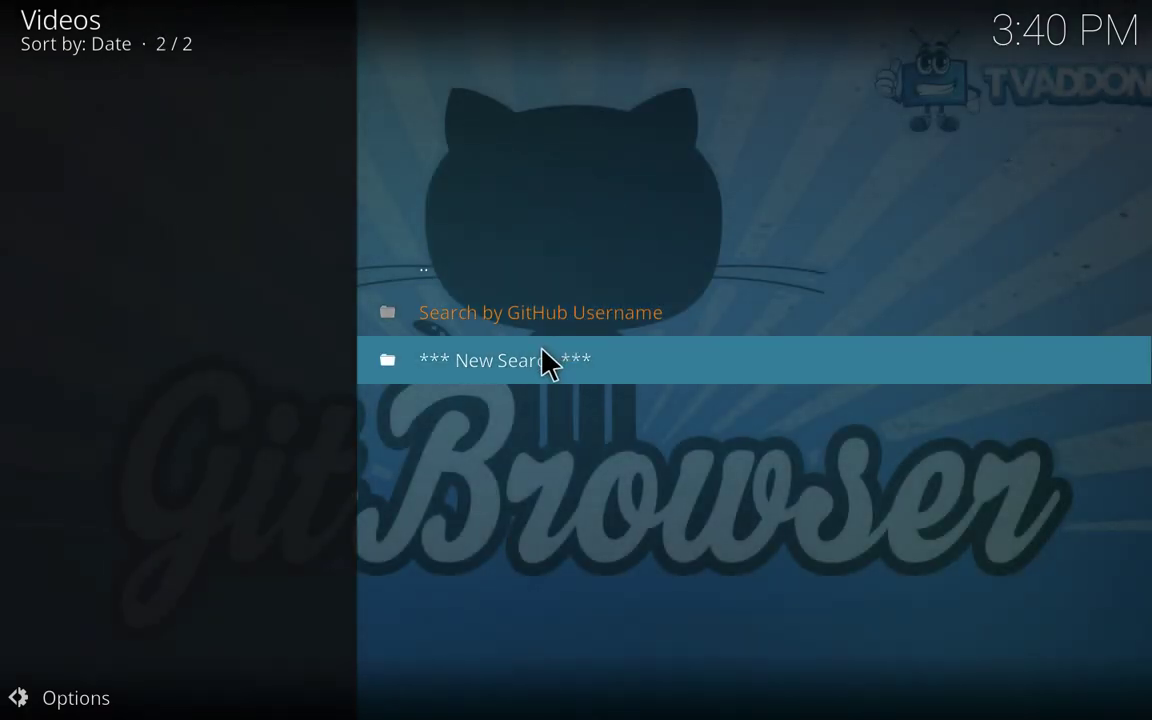
left_click(548, 362)
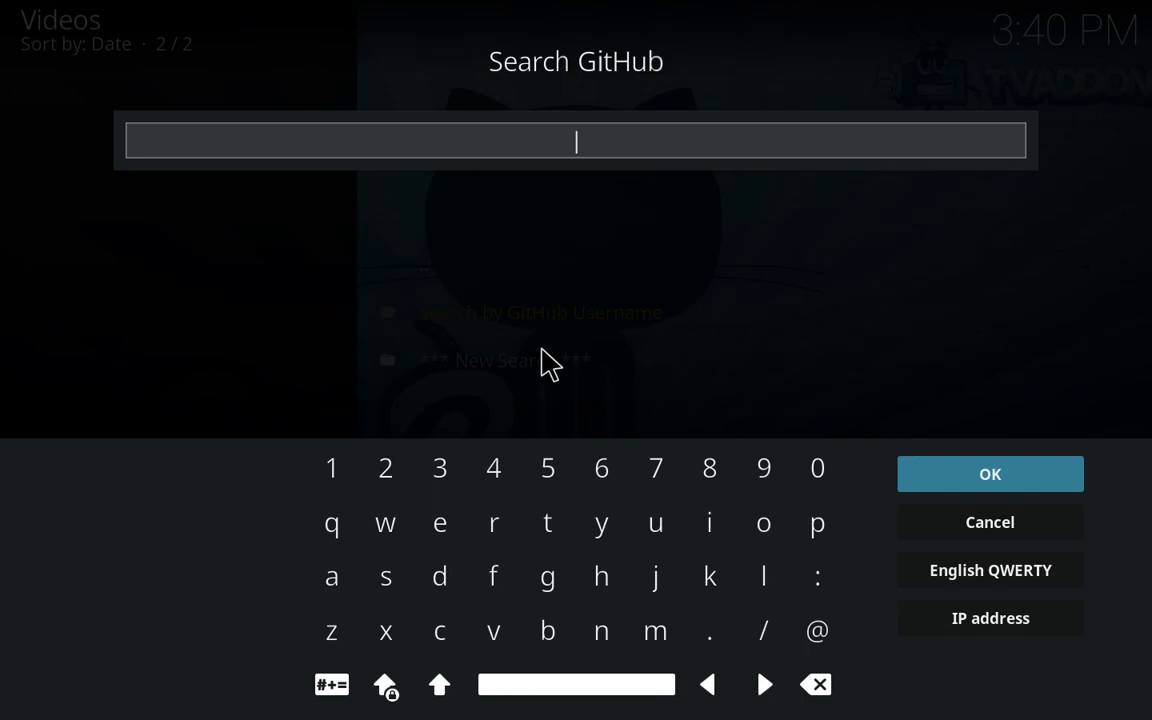
type("Ma")
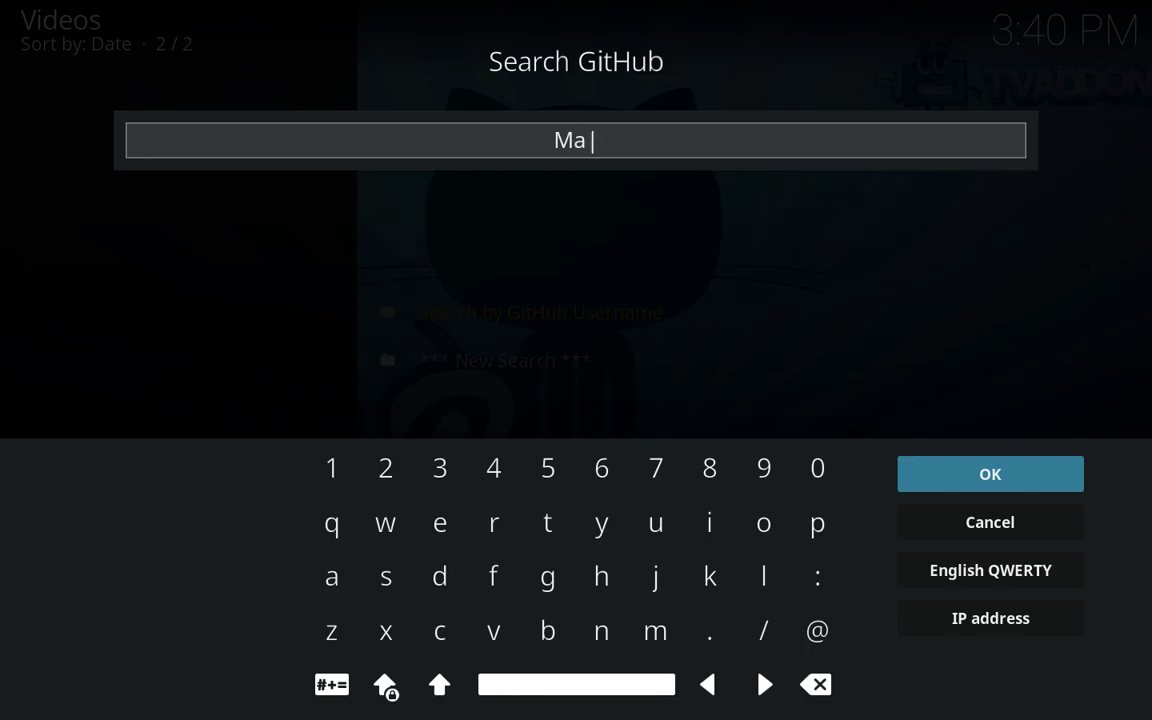
type("rkop")
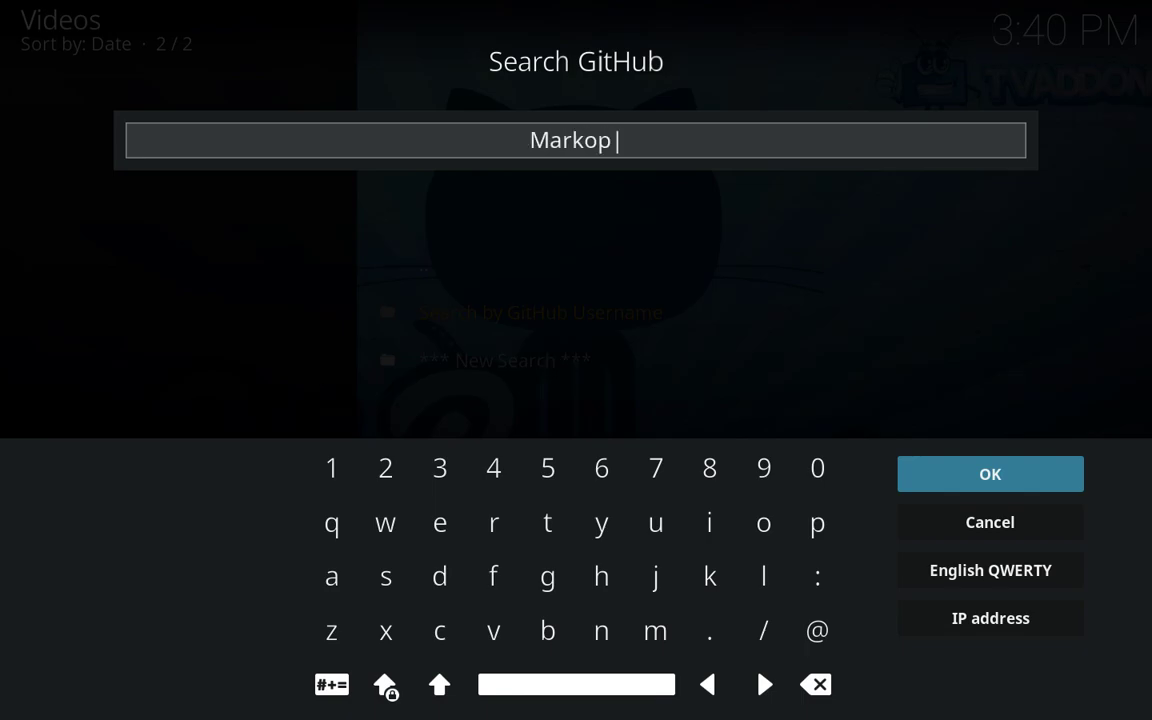
type("159")
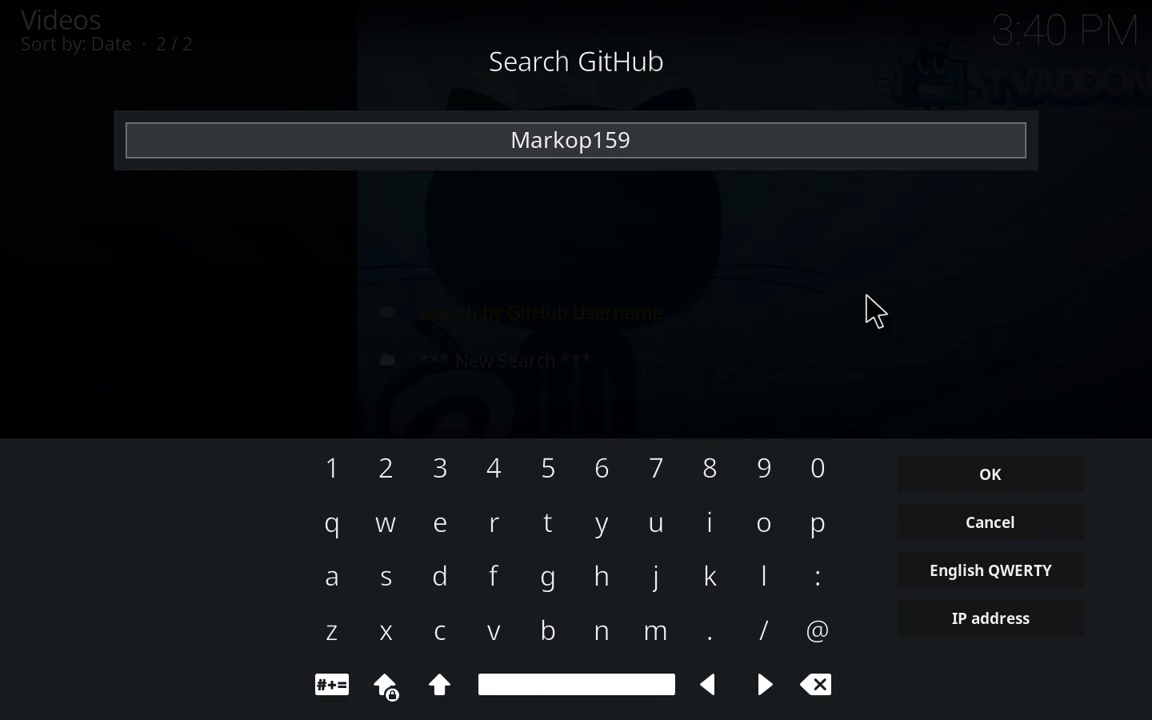
left_click(1040, 477)
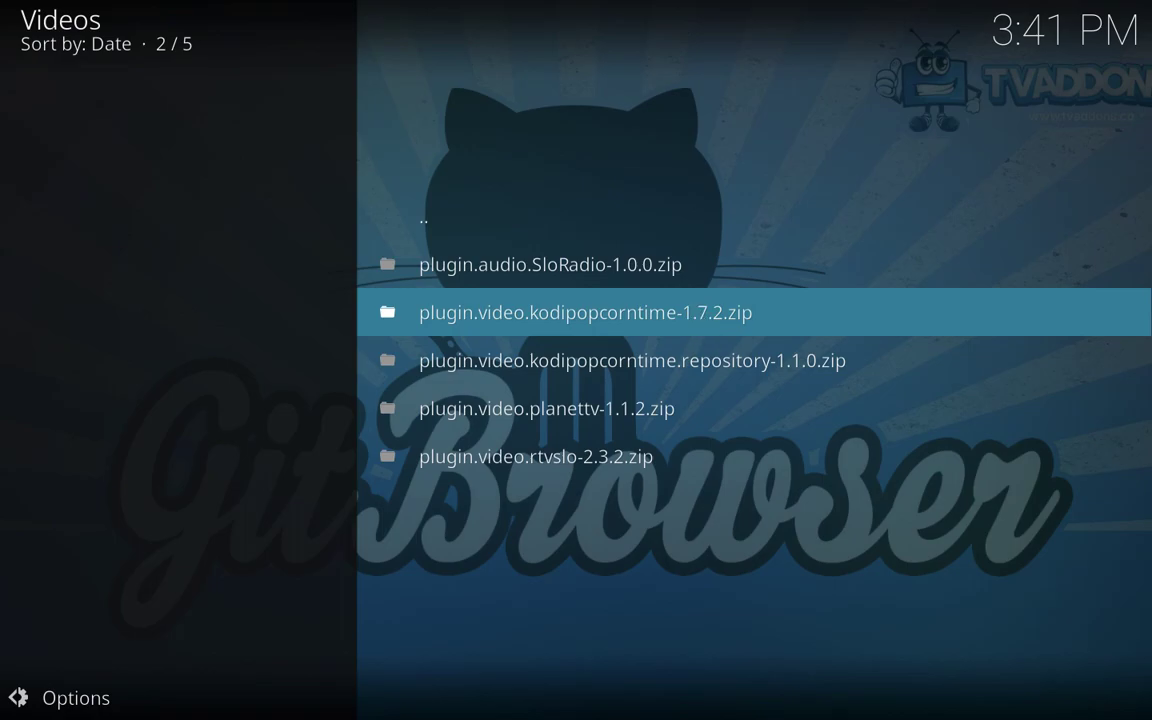
Install plugin.video.kodipopcorntime-1.7.2.zip and choose Restart to close Kodi.
left_click(724, 316)
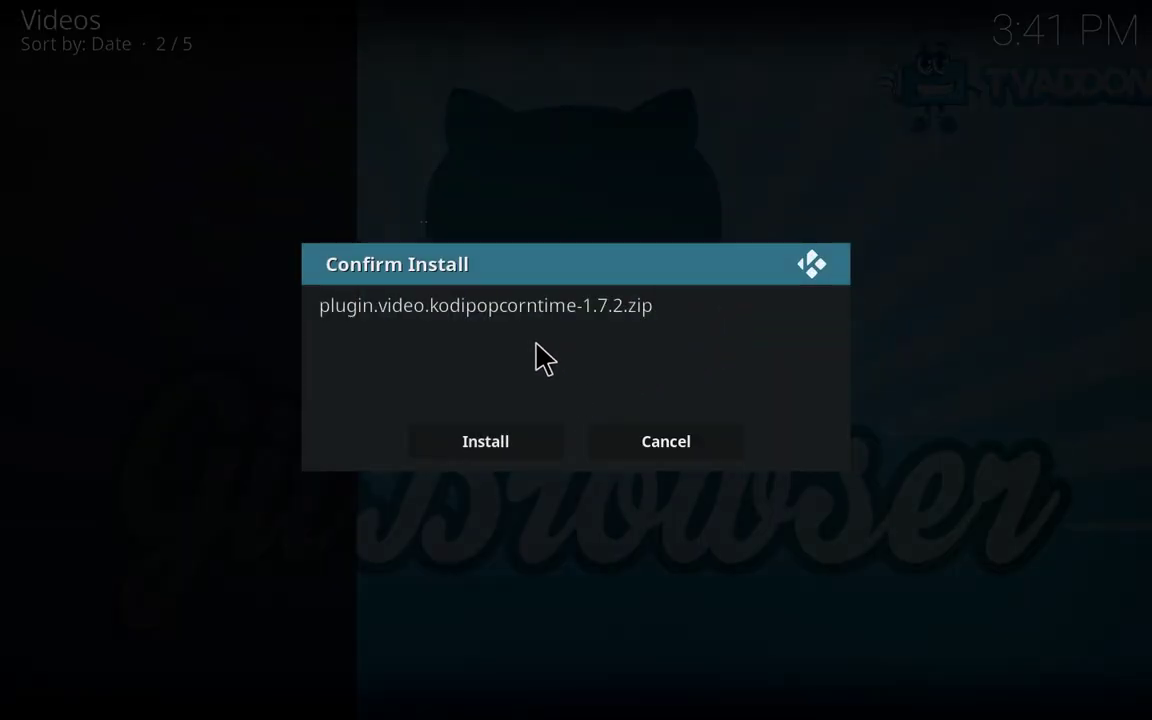
left_click(435, 440)
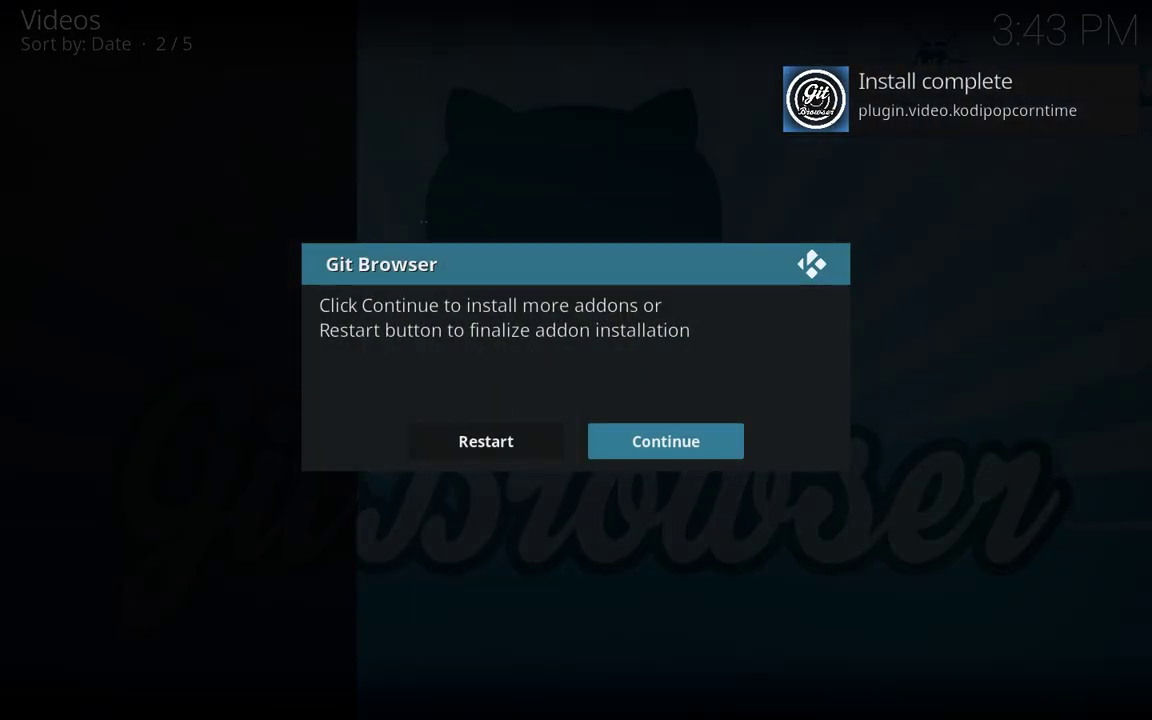
left_click(480, 441)
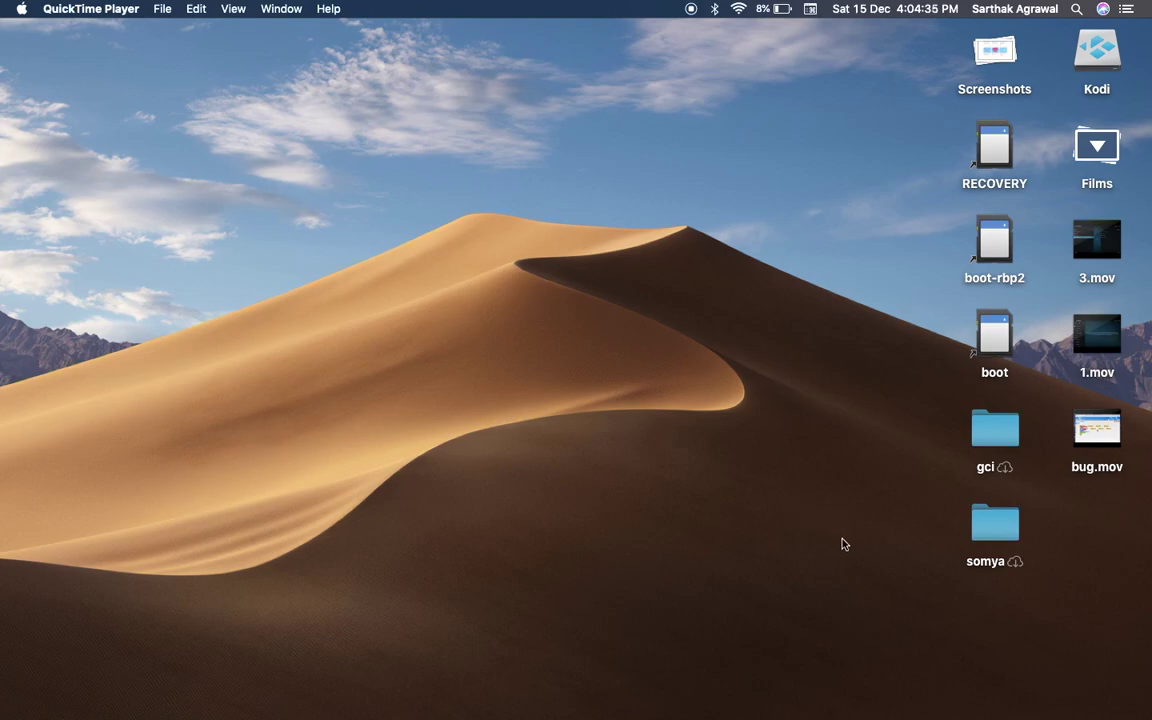
Relaunch Kodi from the Dock and bring up its home Add-ons list.
mouse_move(950, 712)
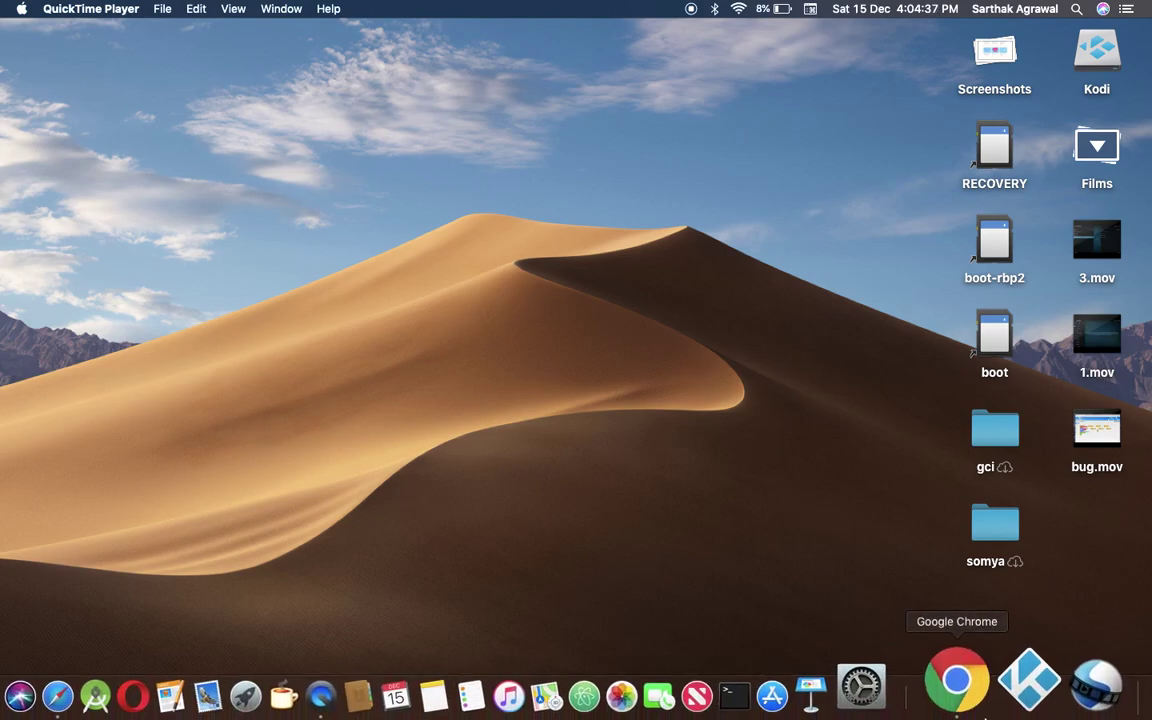
left_click(1010, 700)
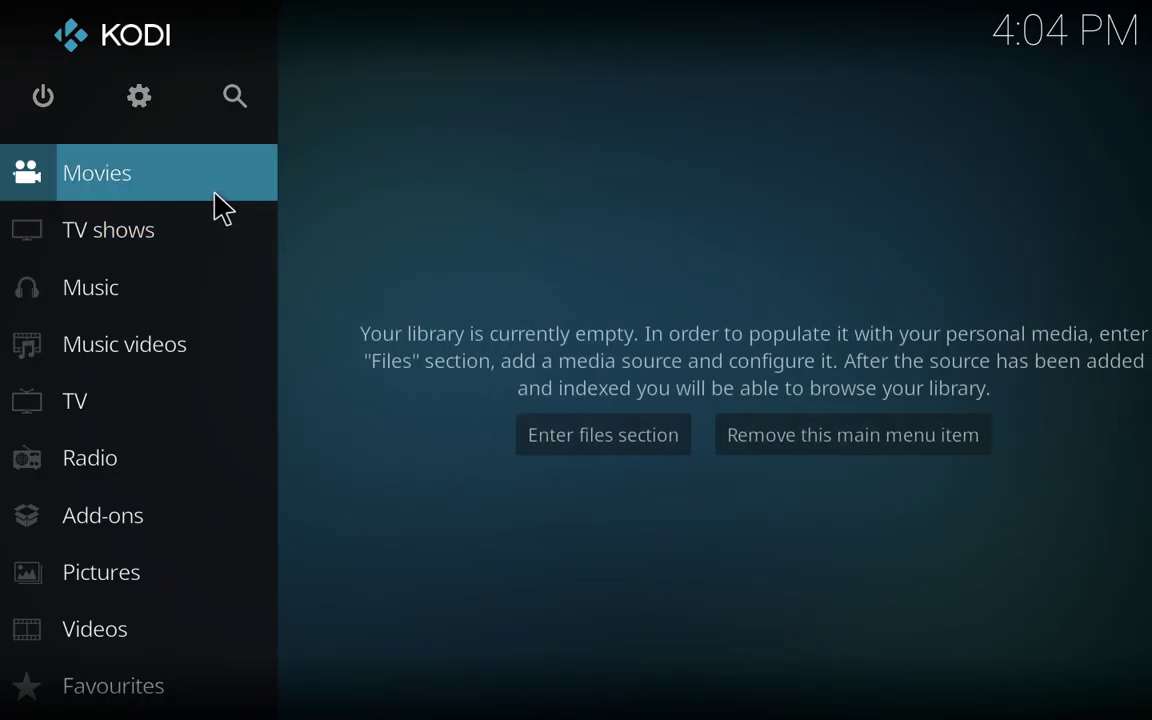
mouse_move(208, 530)
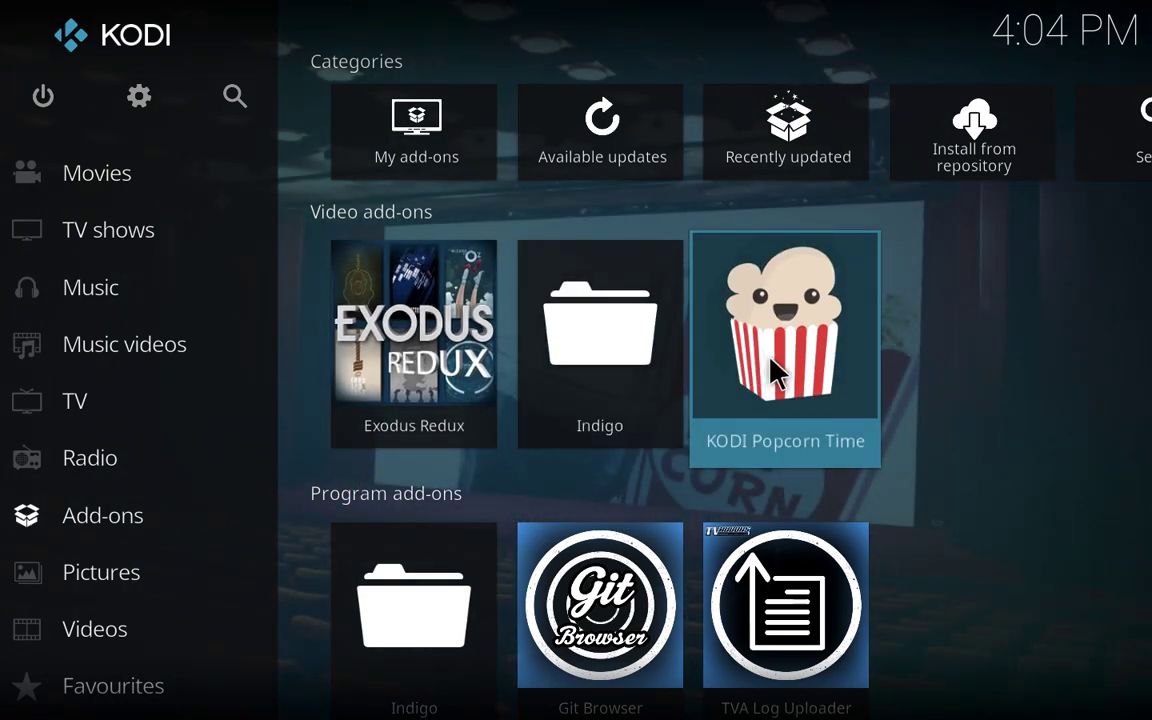
Open KODI Popcorn Time's Movies > Most Popular list and scroll through its 51 titles.
left_click(775, 375)
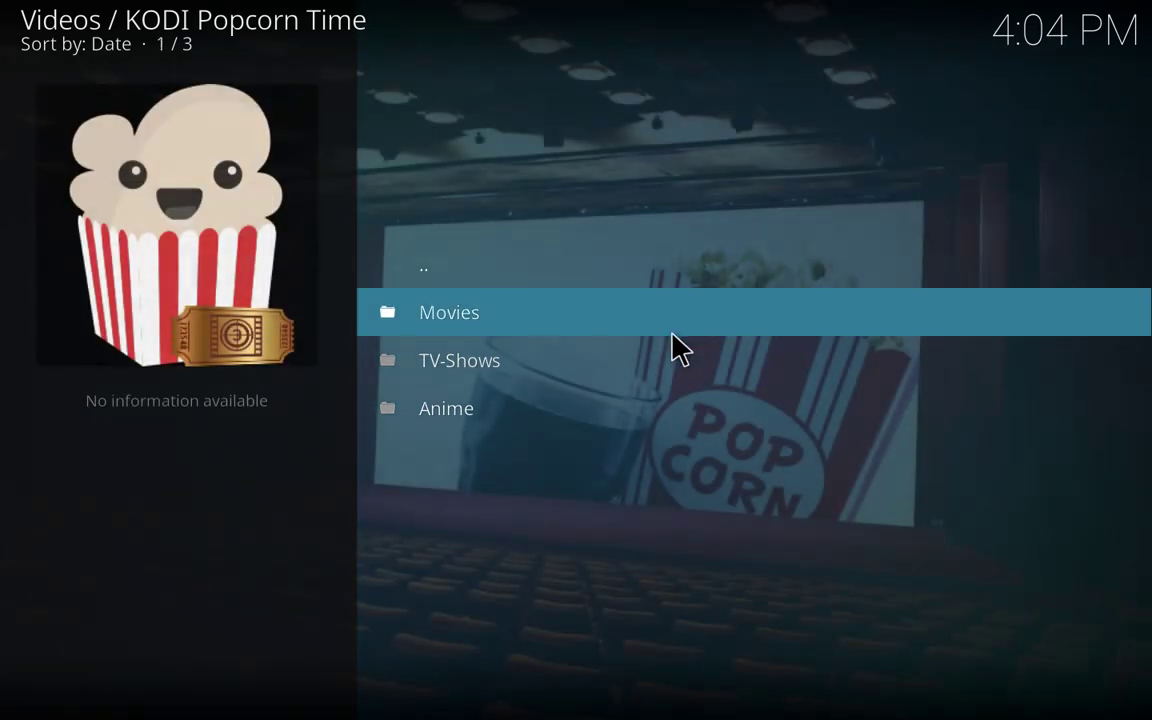
left_click(671, 332)
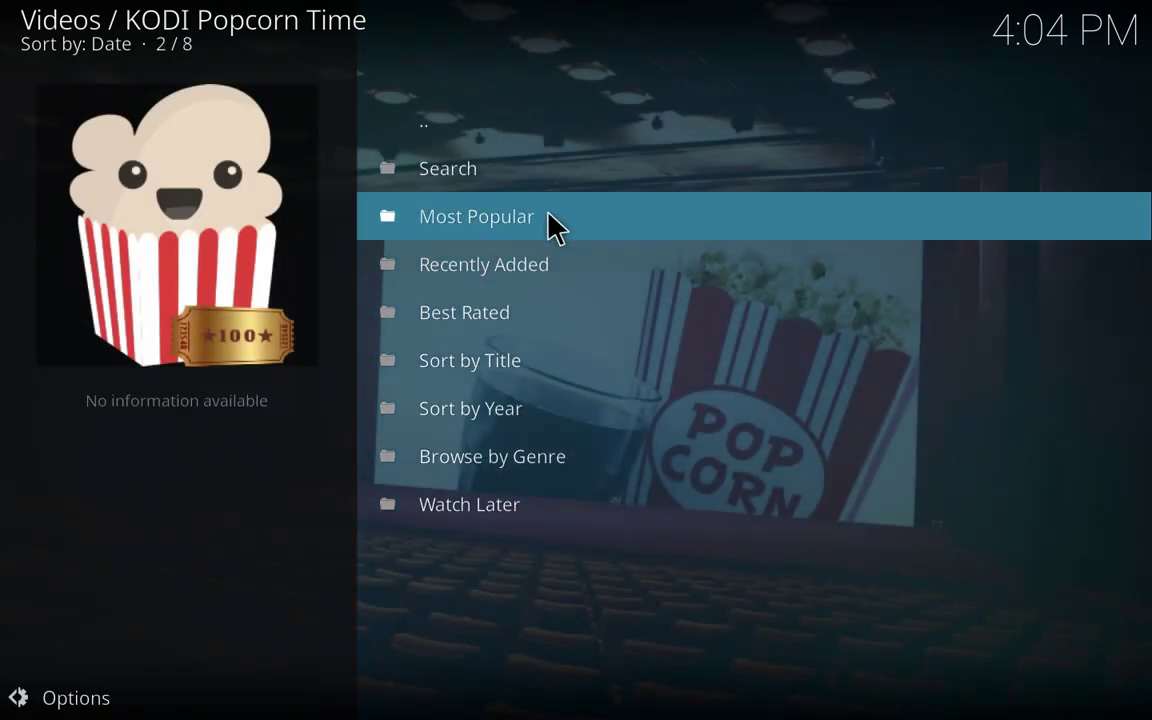
left_click(554, 225)
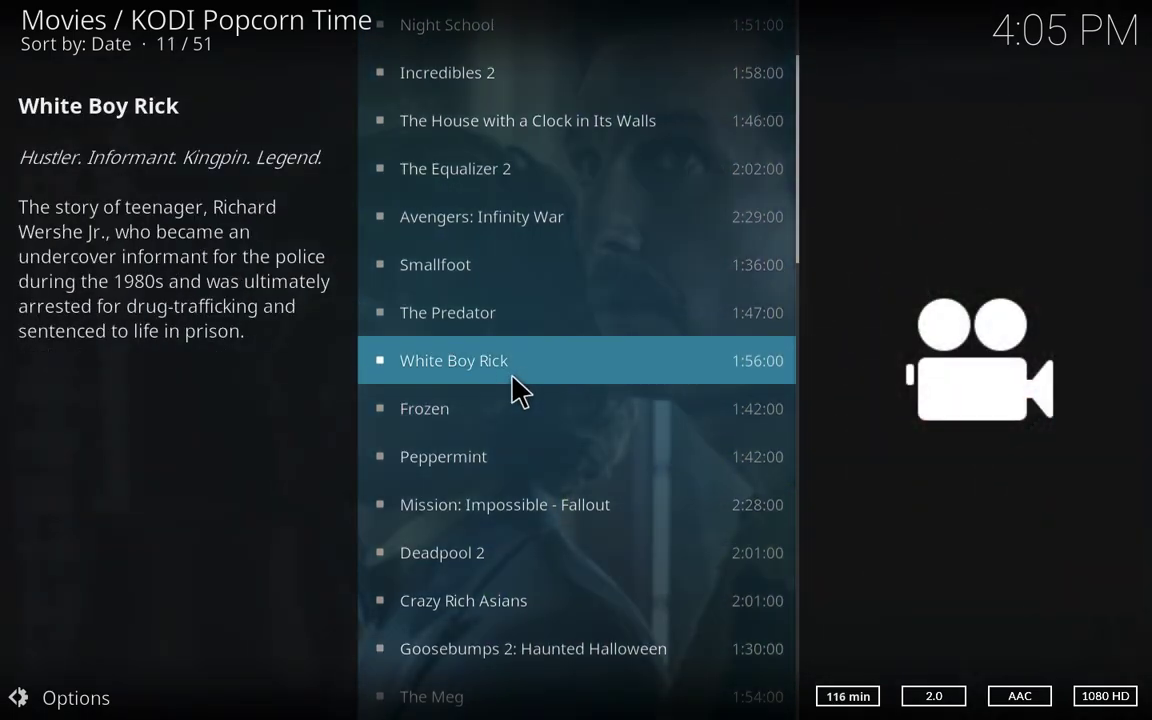
scroll(463, 48, "down", 20)
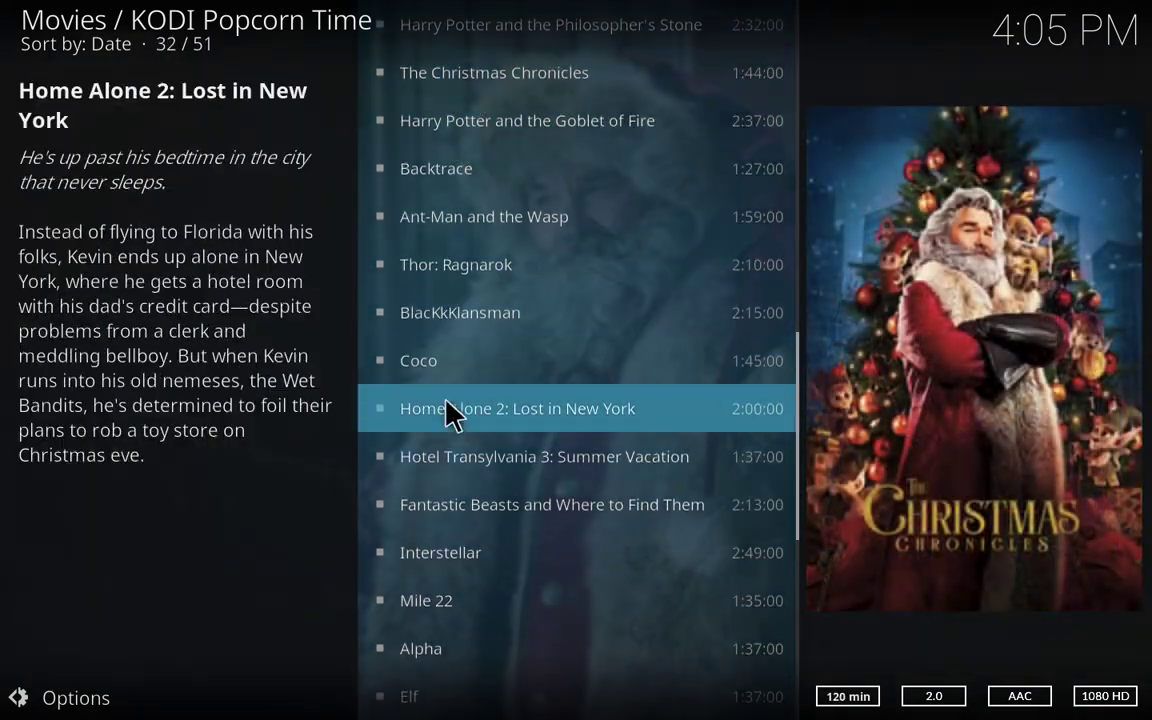
scroll(405, 25, "up", 15)
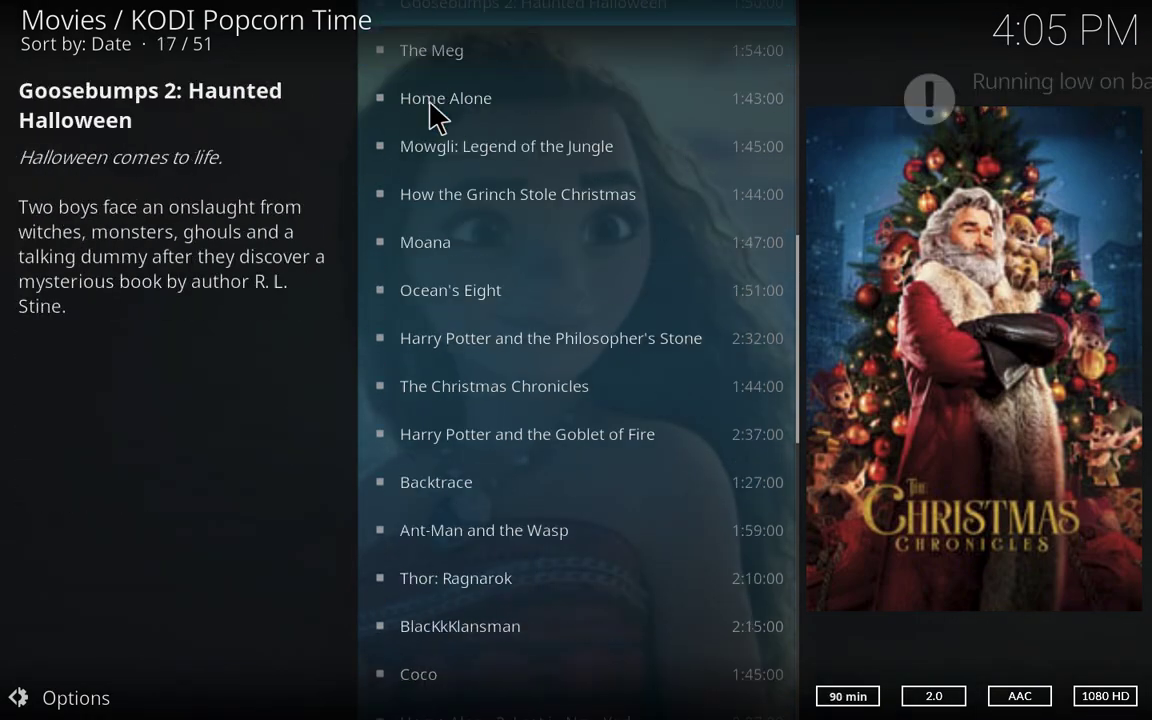
scroll(437, 115, "up", 15)
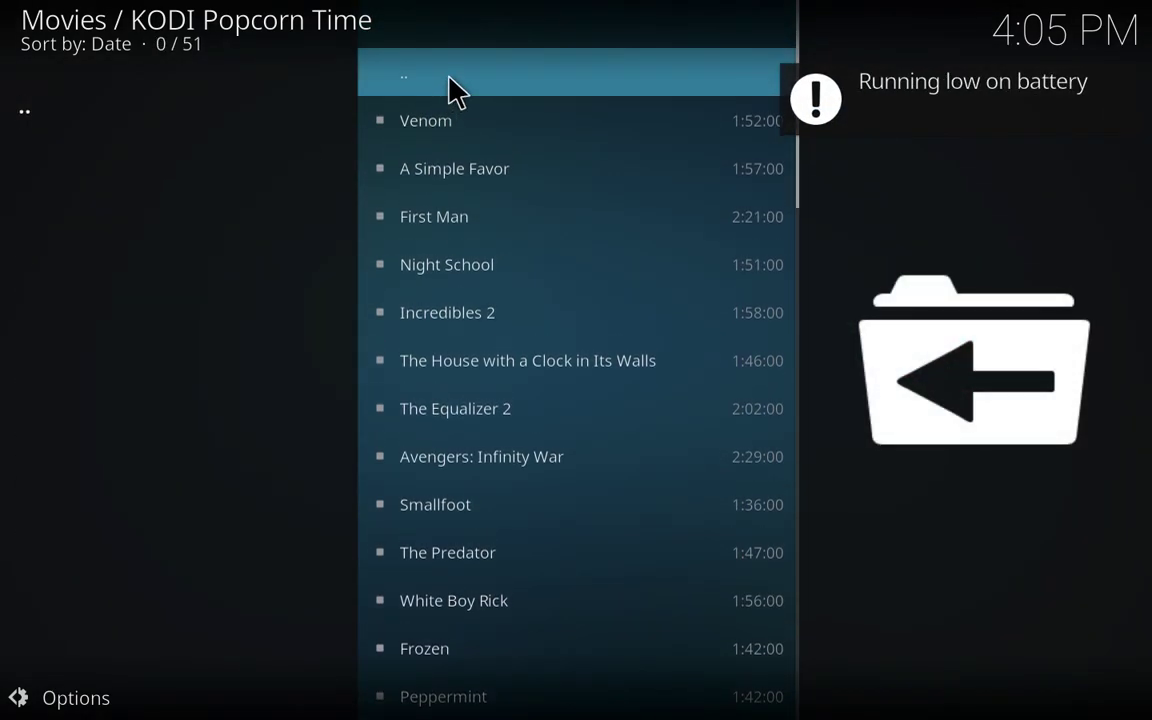
Back out of Popcorn Time through Movies and Videos to Kodi's home Add-ons view.
left_click(449, 88)
left_click(430, 122)
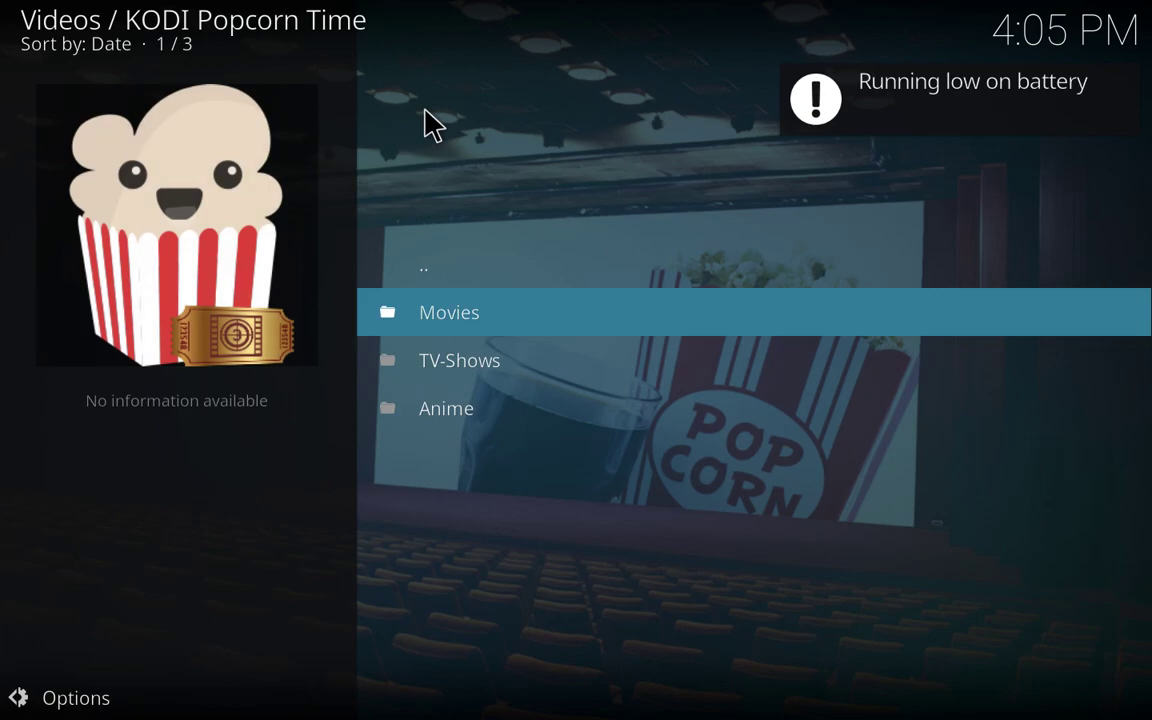
left_click(423, 267)
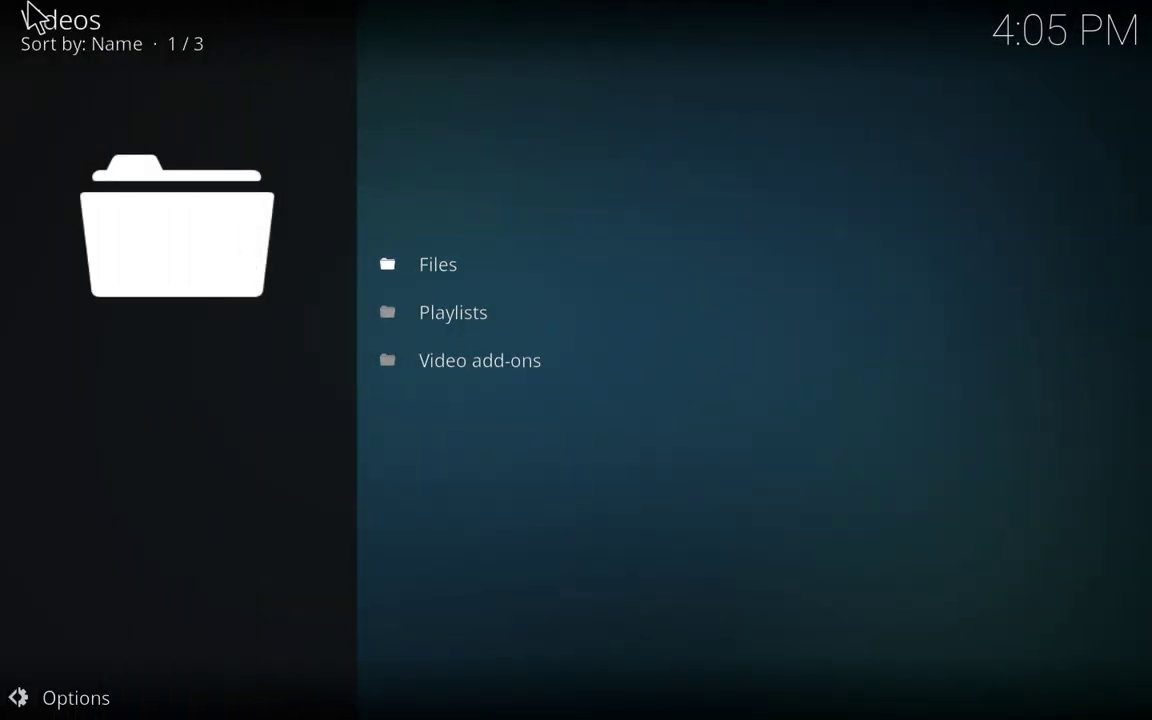
left_click(30, 14)
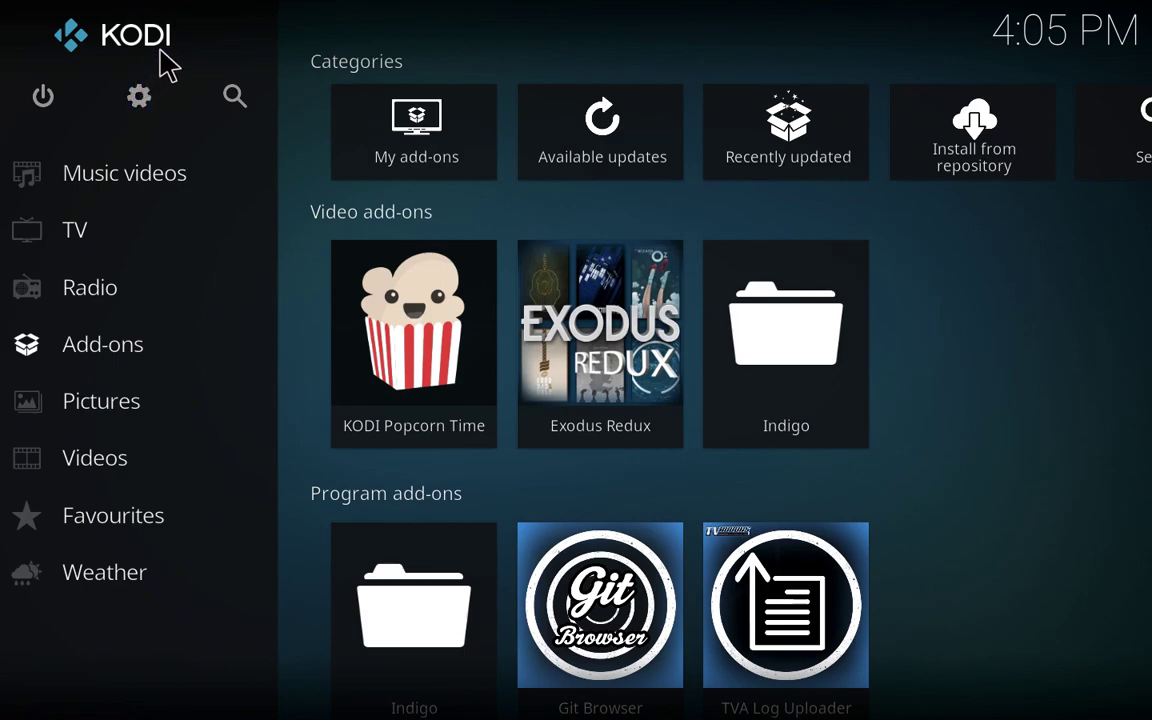